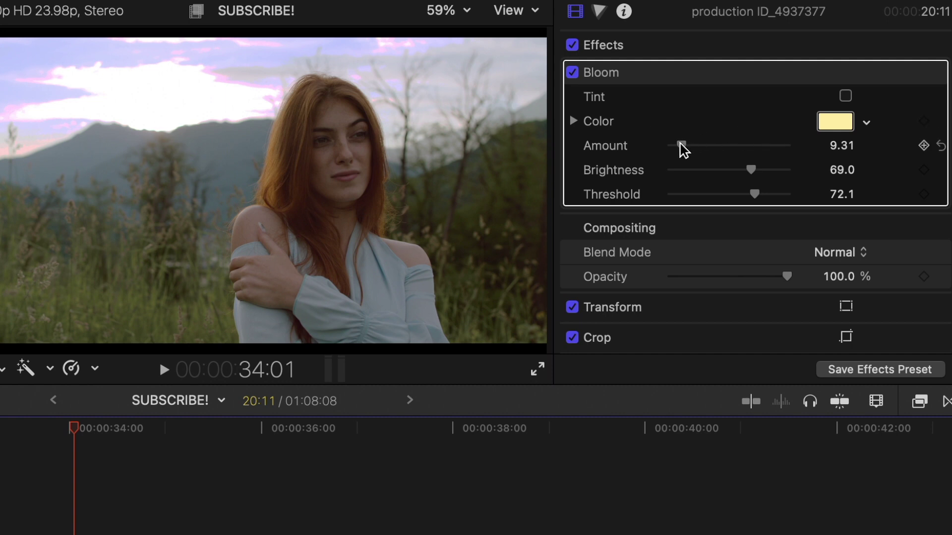
- Set the Bloom effect's Amount to 100, Threshold to 13 and Brightness to 71
left_click_drag(680, 144, 815, 152)
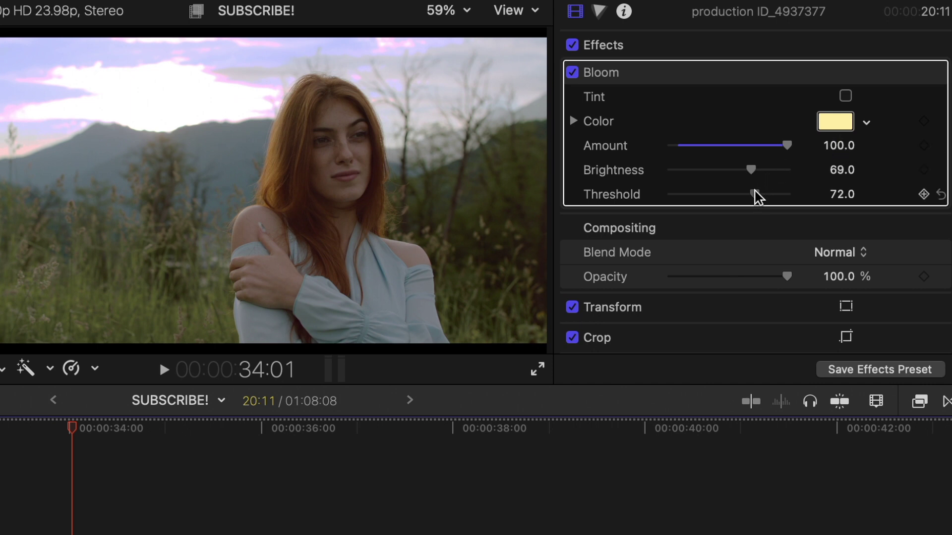
left_click_drag(755, 192, 686, 200)
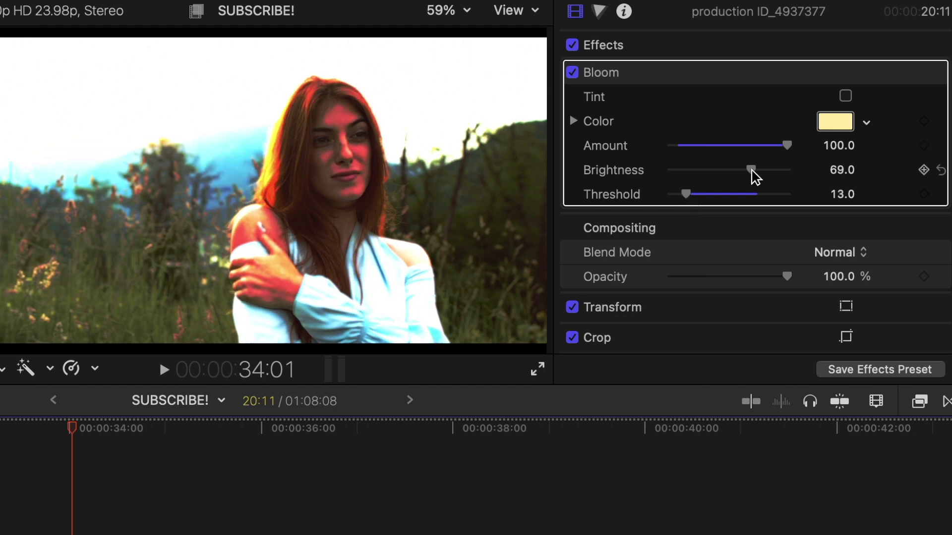
mouse_move(751, 174)
left_mouse_down()
mouse_move(792, 179)
mouse_move(727, 188)
mouse_move(780, 189)
mouse_move(762, 189)
left_mouse_up()
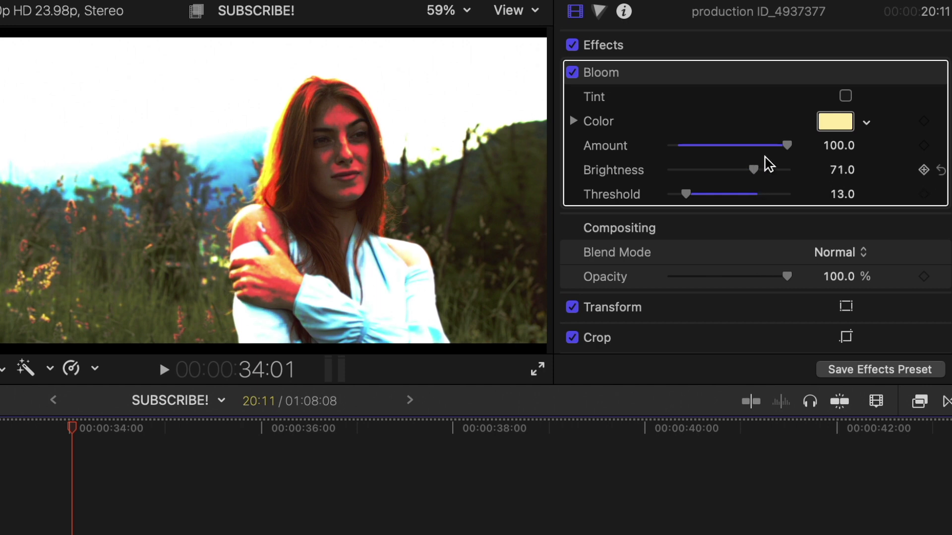
- Turn on the Bloom effect's Tint and choose a pink tint color from the color wheel
left_click(845, 96)
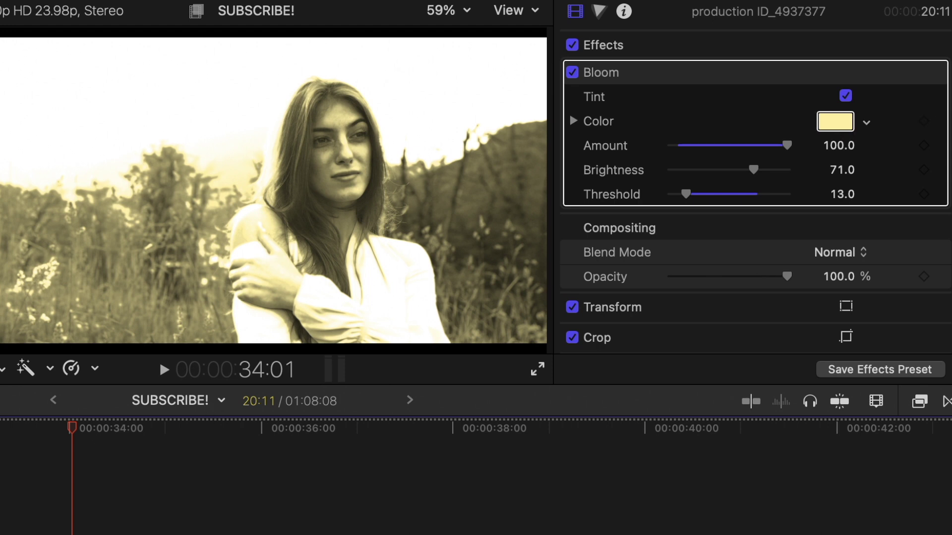
left_click_drag(1, 409, 758, 263)
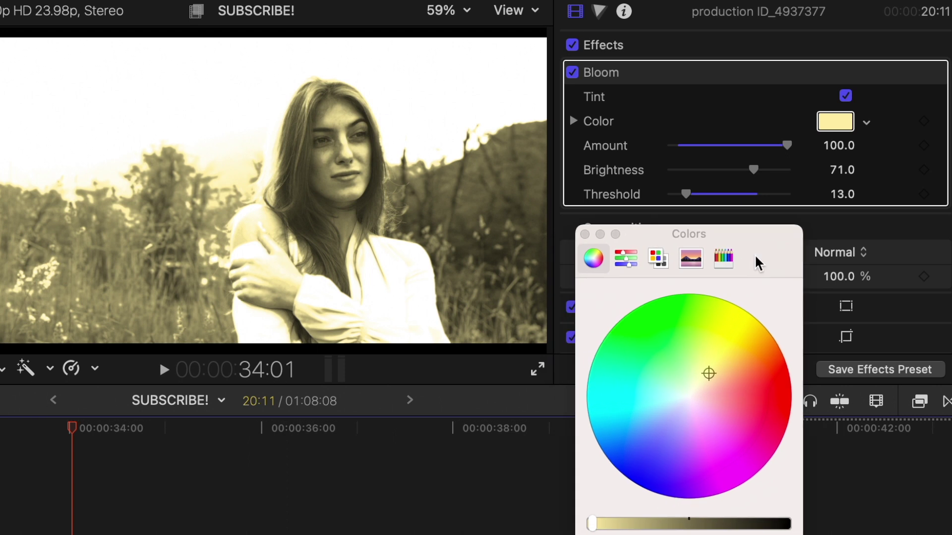
left_click(751, 342)
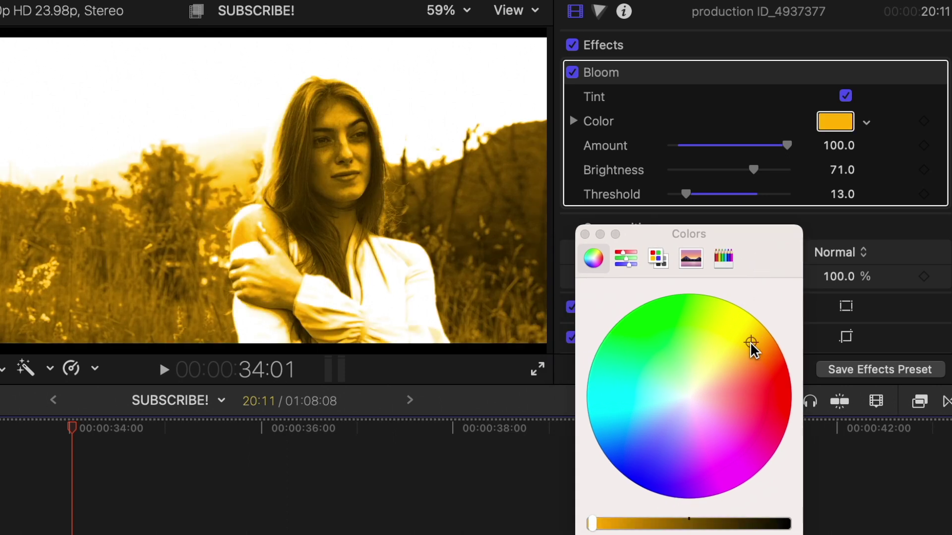
left_click(735, 399)
left_click_drag(735, 400, 742, 412)
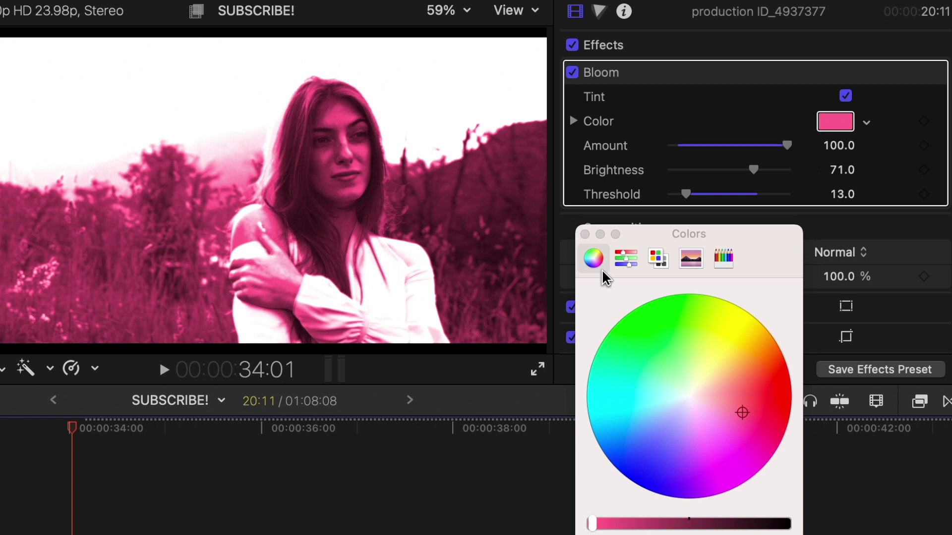
left_click(585, 235)
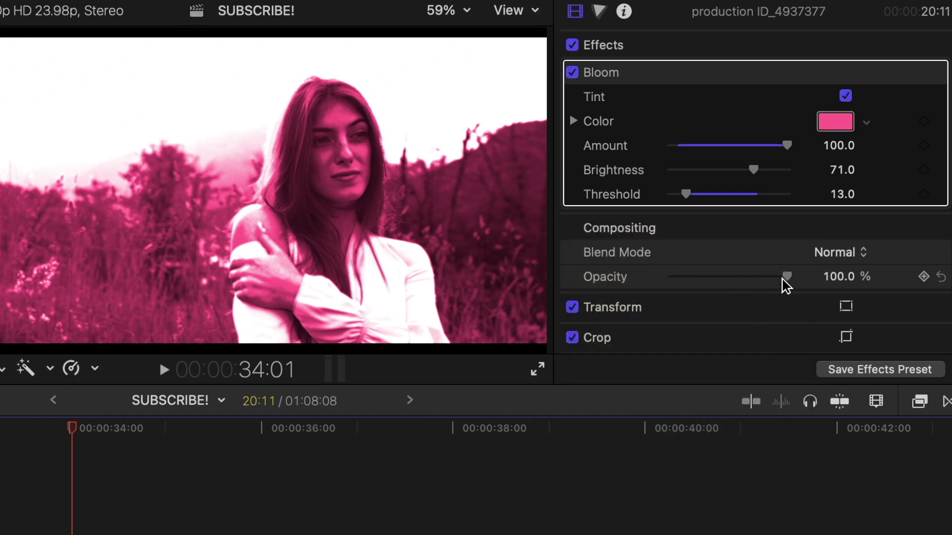
left_click_drag(788, 282, 823, 297)
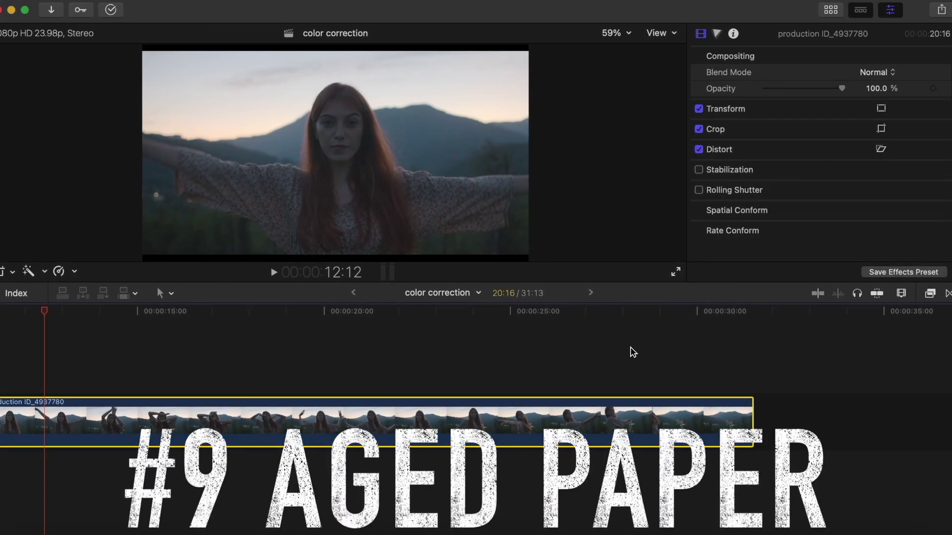
- Apply the Aged Paper effect to clip production ID_4937780, with Amount 51.9 and Mask Size 42.11
left_click(930, 293)
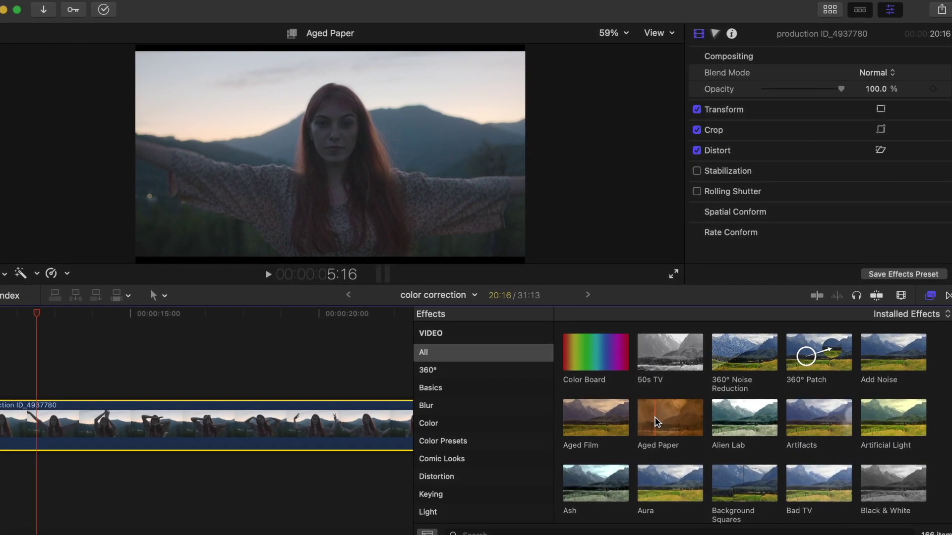
left_click_drag(657, 422, 382, 416)
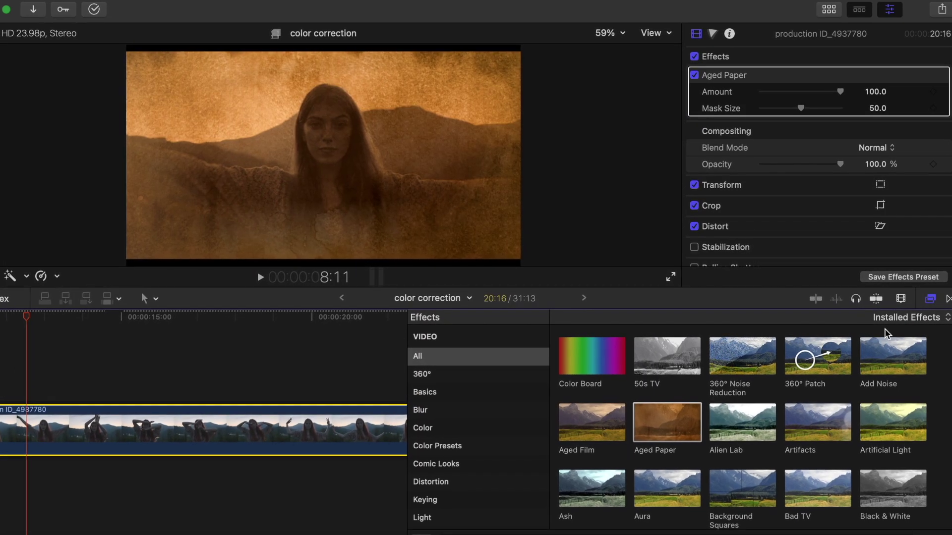
left_click(930, 298)
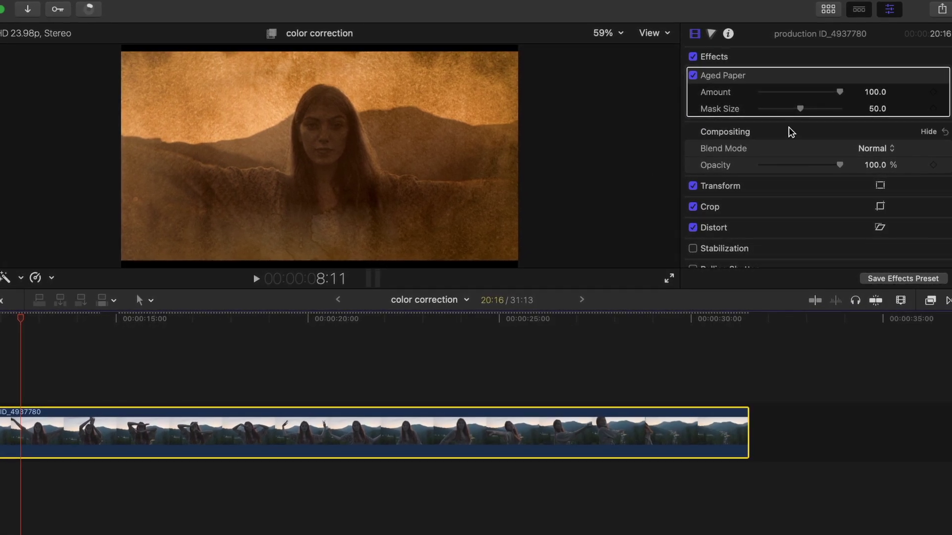
left_click_drag(840, 92, 789, 130)
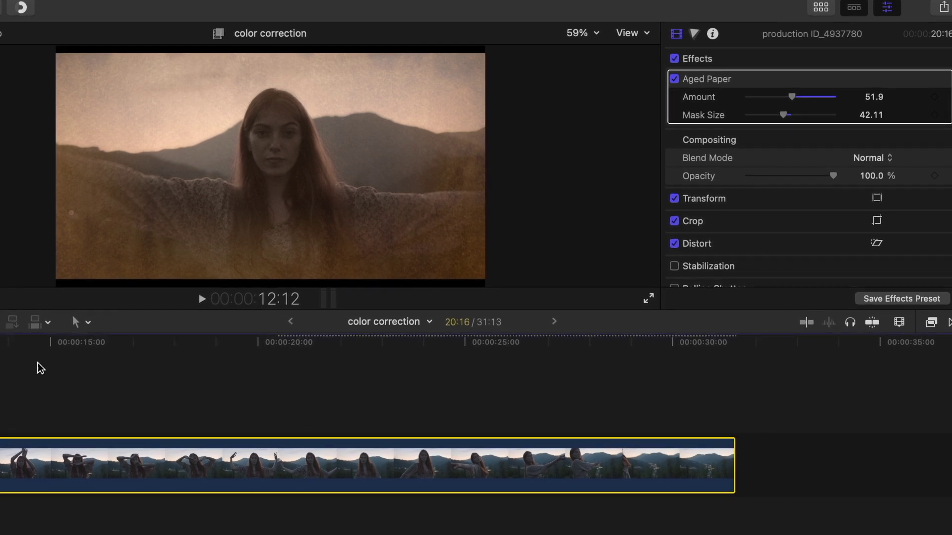
key("space")
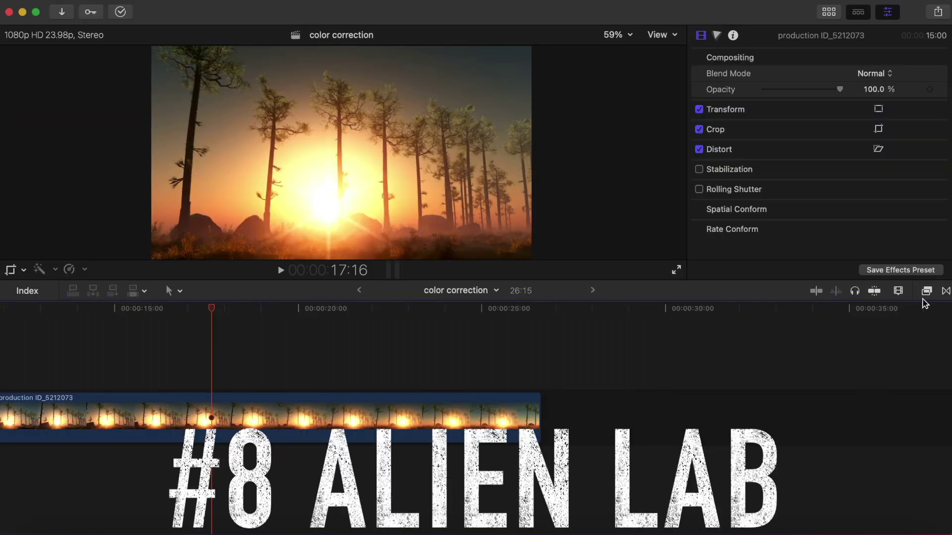
- Apply the Alien Lab effect to the second sunset forest clip, production ID_5212073
left_click(926, 292)
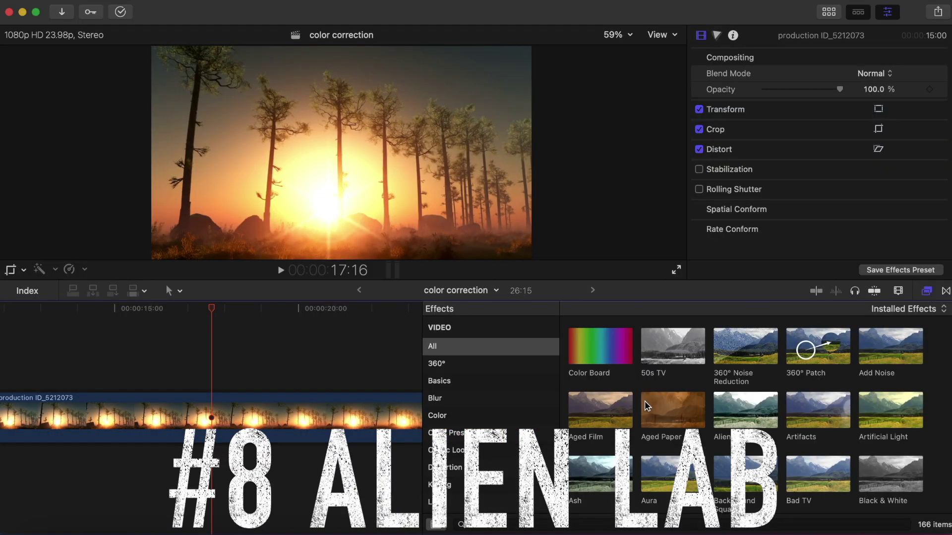
left_click_drag(753, 415, 314, 418)
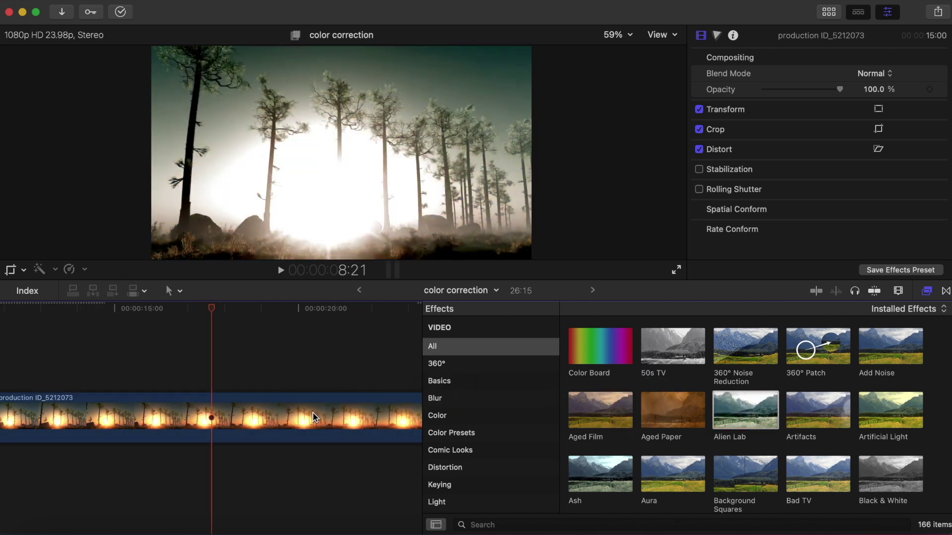
left_click(927, 291)
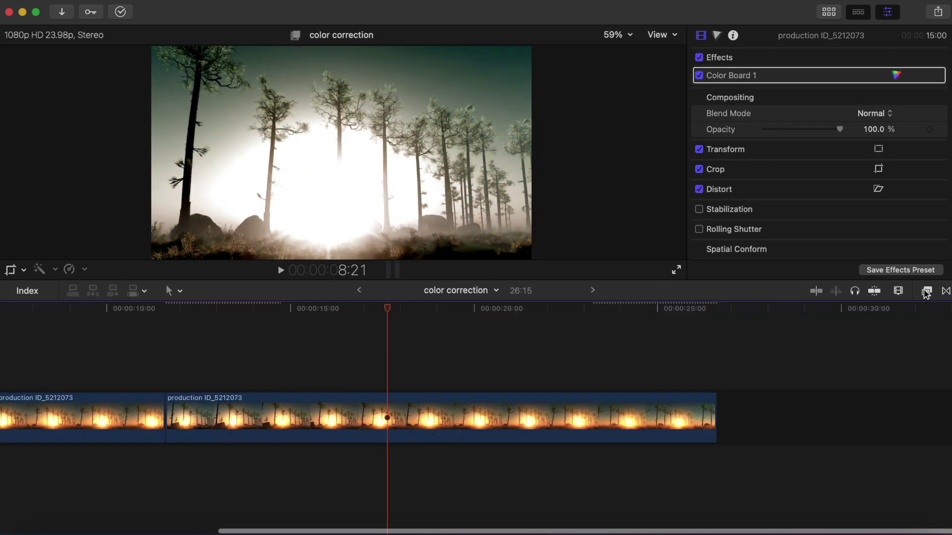
- Play back several parts of the second sunset forest clip to review the Alien Lab look
left_click(285, 421)
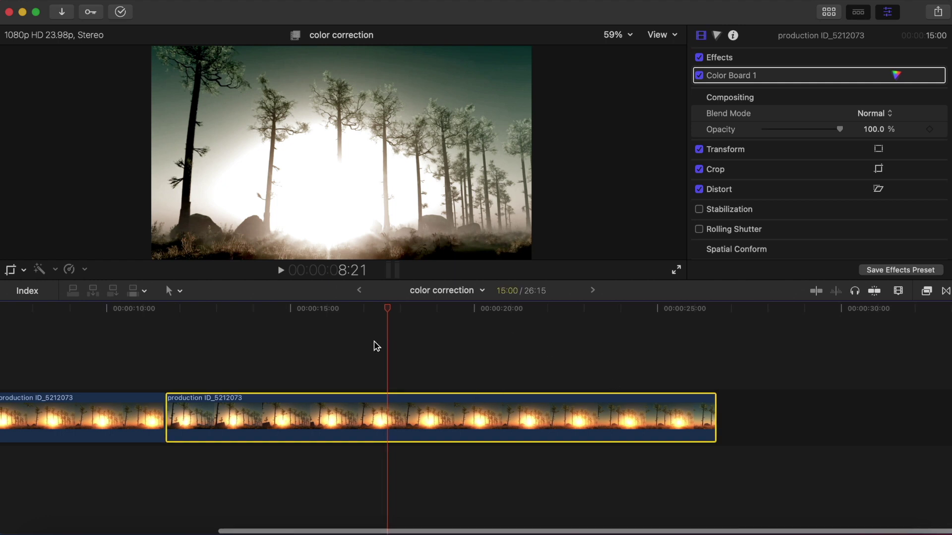
key("space")
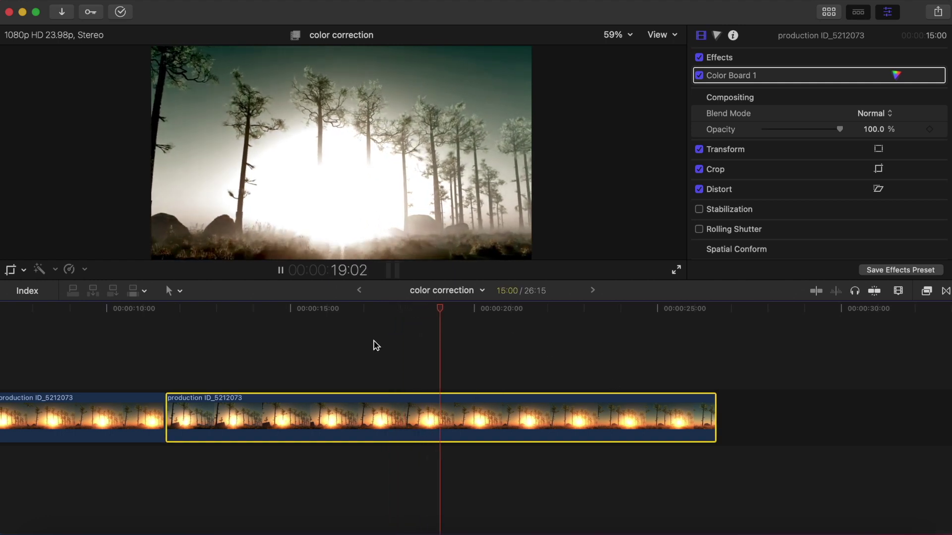
left_click(151, 368)
left_click(257, 369)
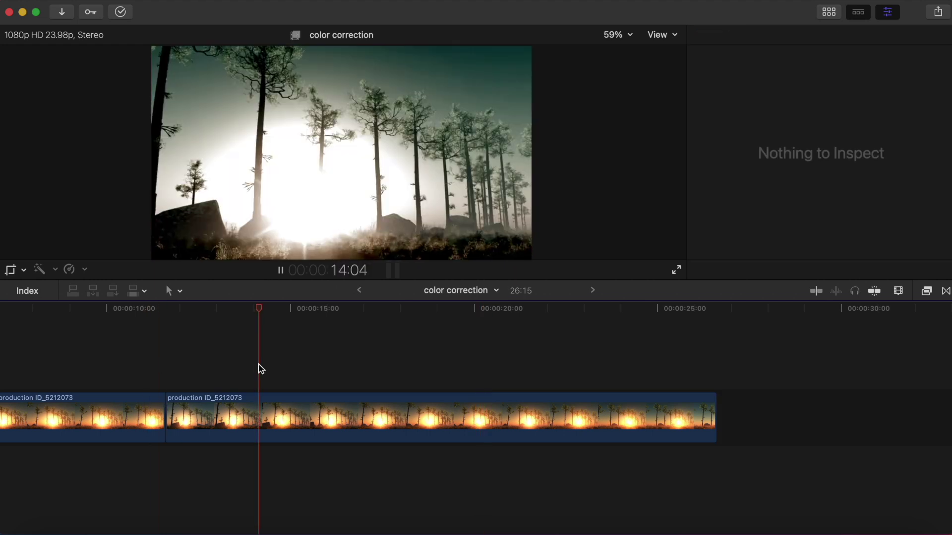
left_click(428, 383)
key("space")
- Lower the second sunset forest clip's compositing opacity to 66.03%
left_click(424, 396)
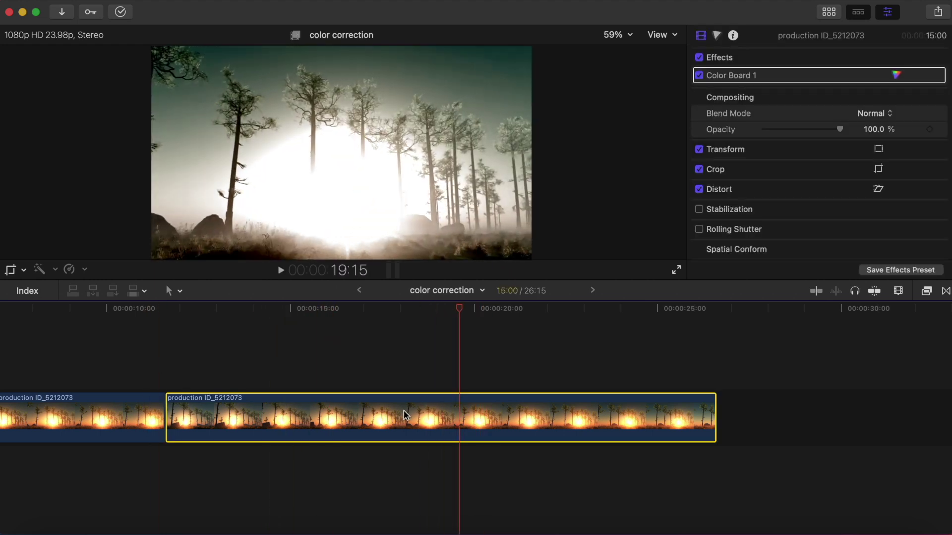
left_click_drag(839, 130, 816, 136)
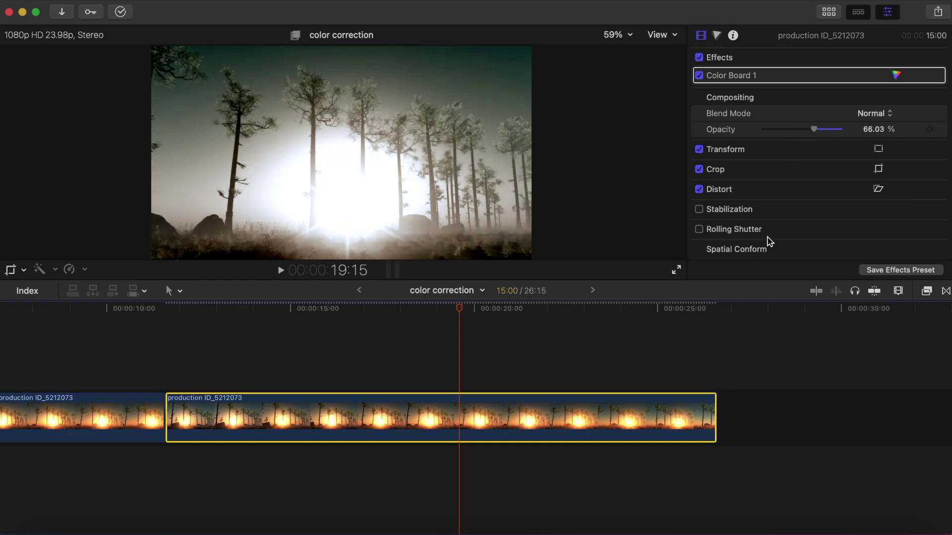
- Try the Fill type for the clip's Spatial Conform and return it to Fit
scroll(769, 242, "down", 1)
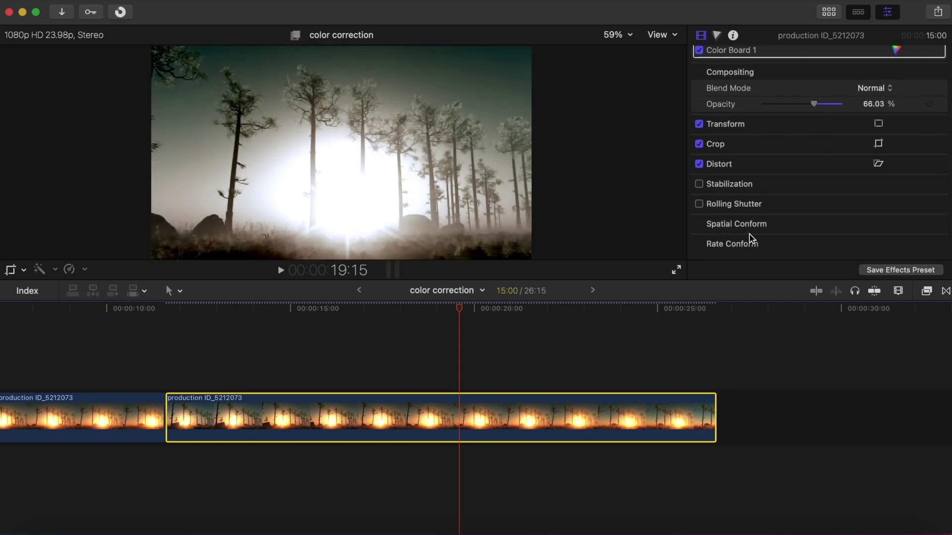
left_click(767, 191)
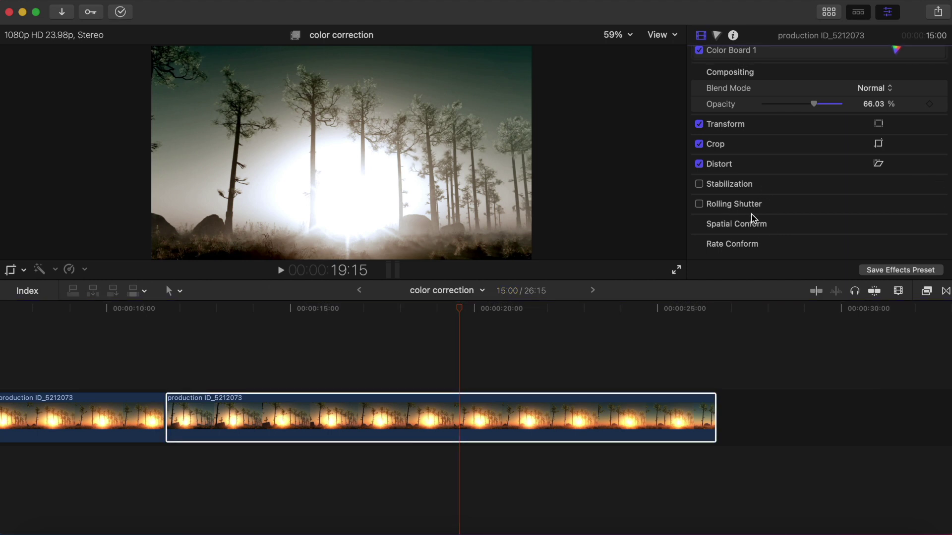
left_click(923, 223)
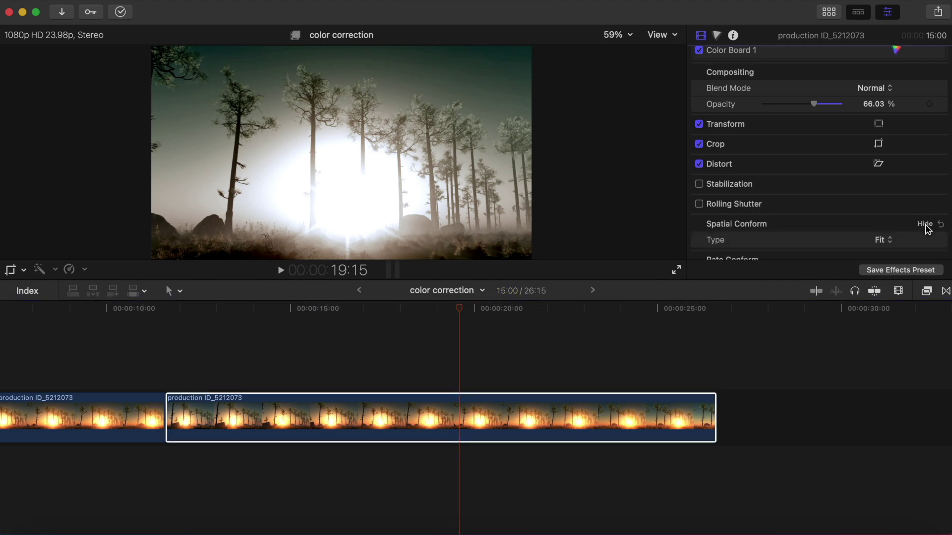
scroll(803, 202, "down", 1)
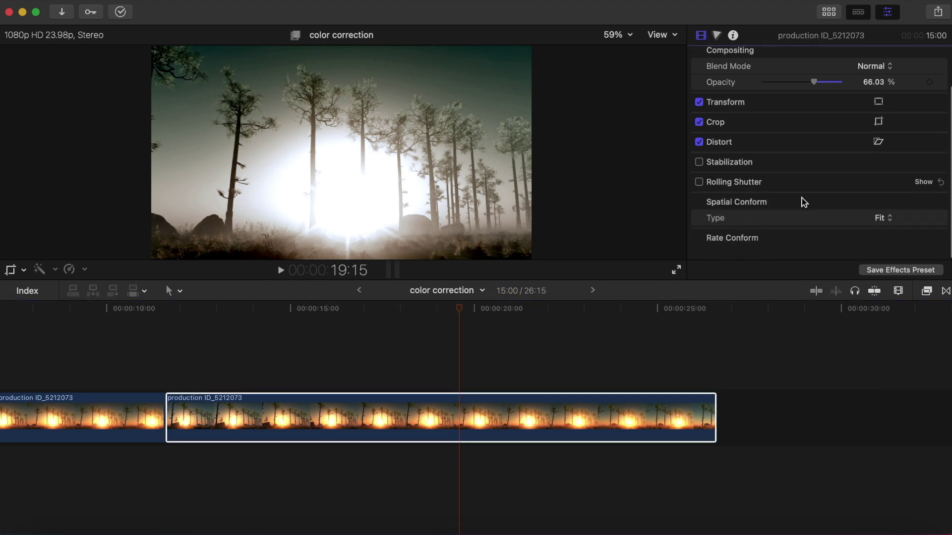
left_click(882, 224)
left_click(884, 240)
left_click(884, 224)
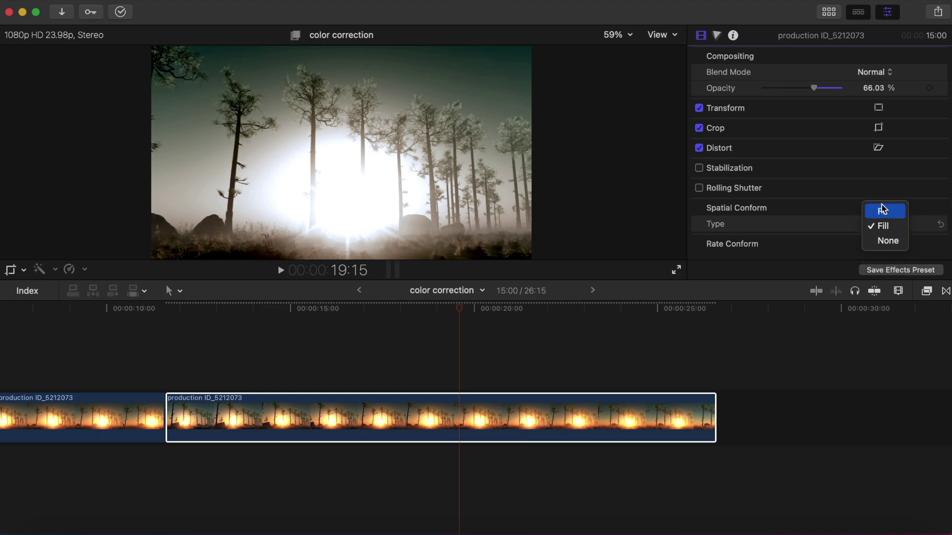
left_click(880, 209)
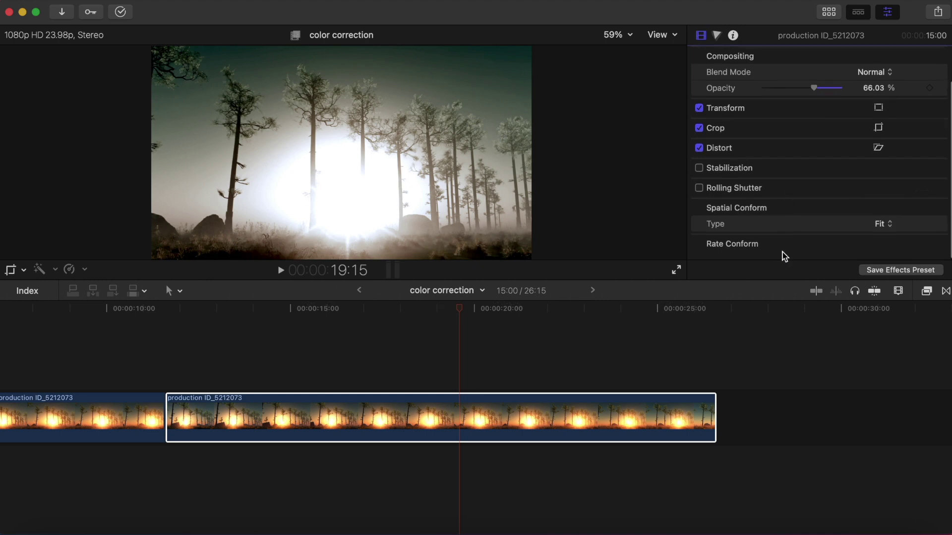
- Try other blend modes on the clip, including Darken and Color Dodge, and restore Normal
scroll(812, 169, "up", 3)
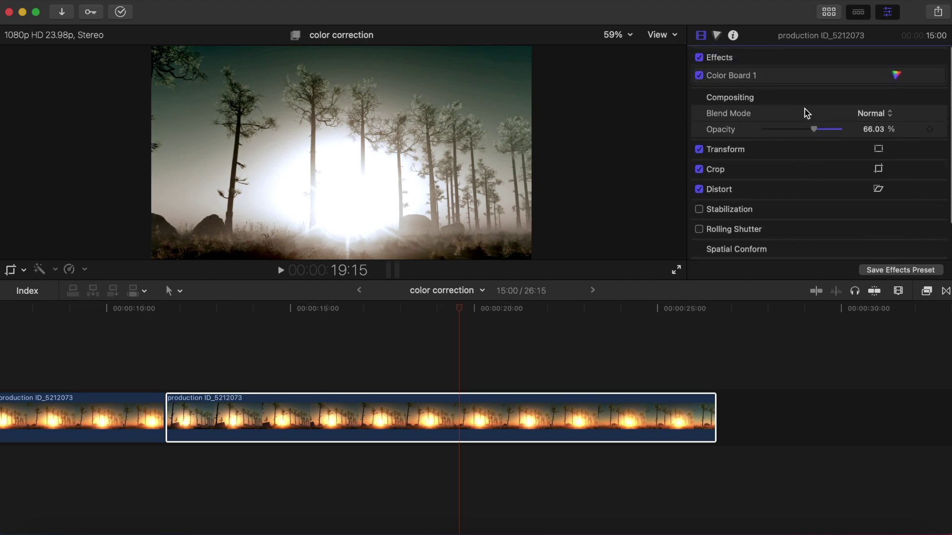
left_click(872, 113)
left_click(875, 150)
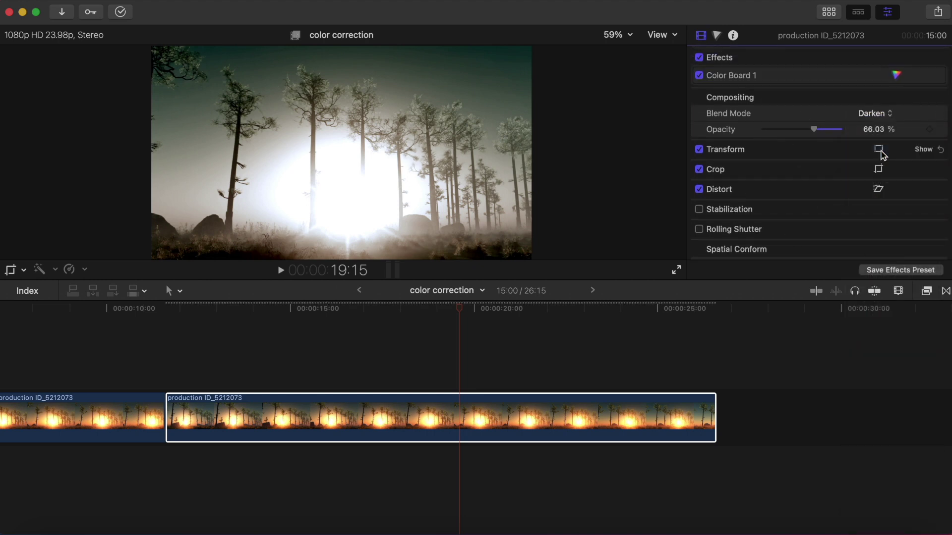
left_click(867, 118)
left_click(887, 154)
left_click(873, 114)
left_click(873, 181)
left_click(878, 118)
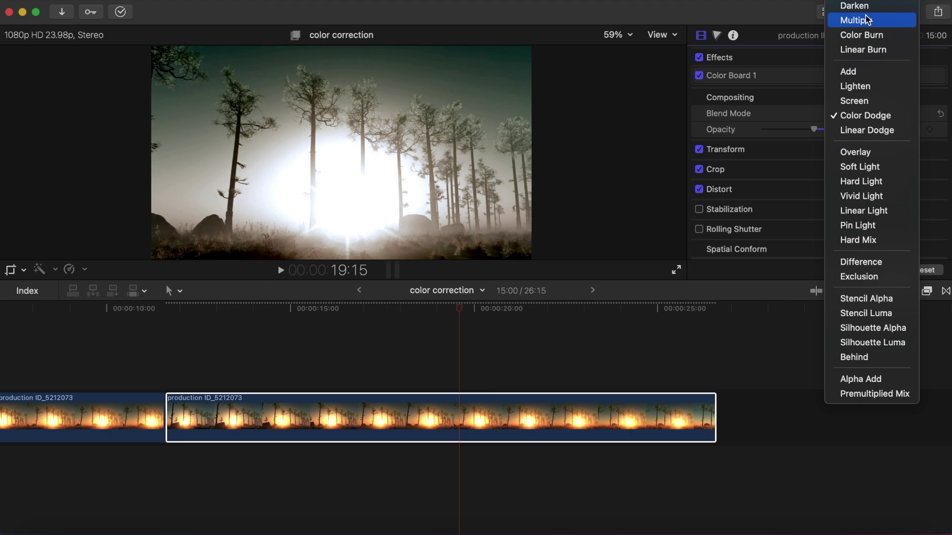
left_click(872, 4)
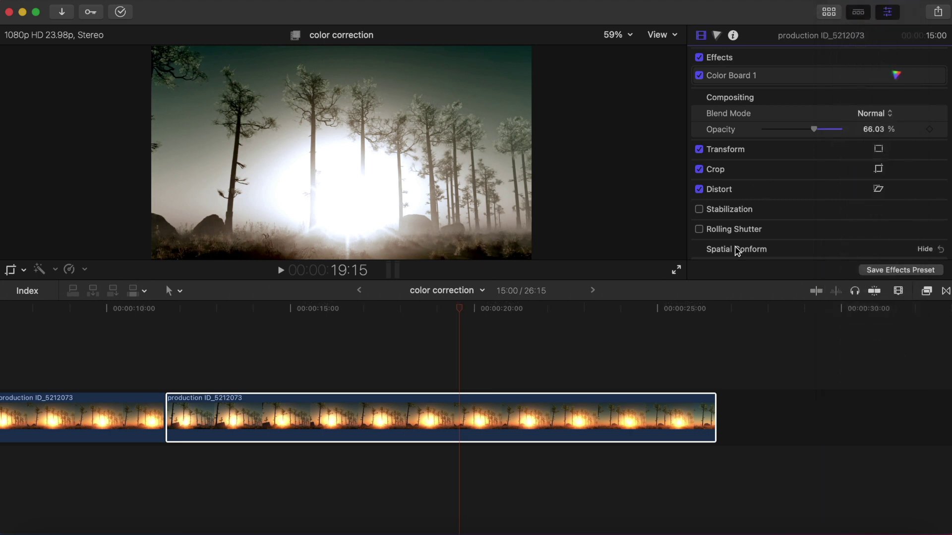
- Add a color mask to the clip's Color Board 1 and sample the area around the large tree trunk in the image
left_click(526, 413)
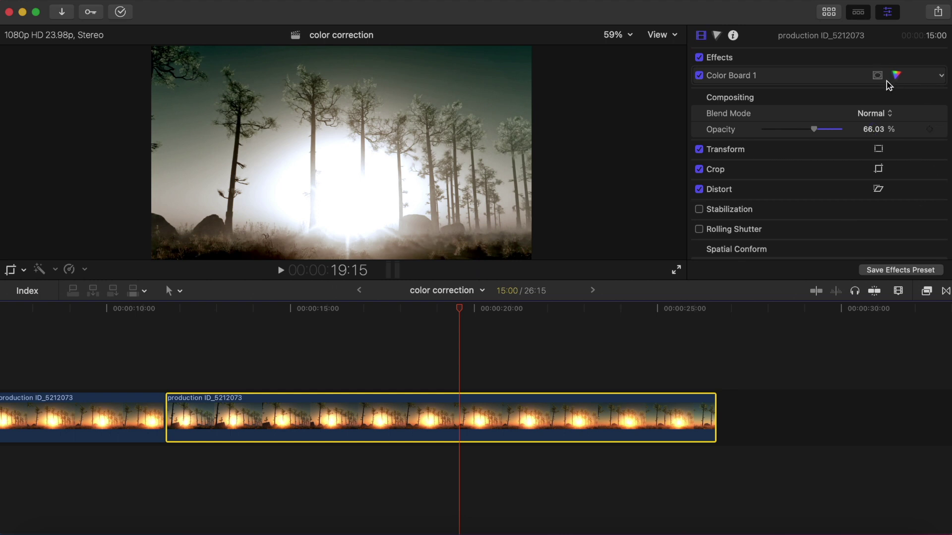
left_click(878, 76)
left_click(841, 103)
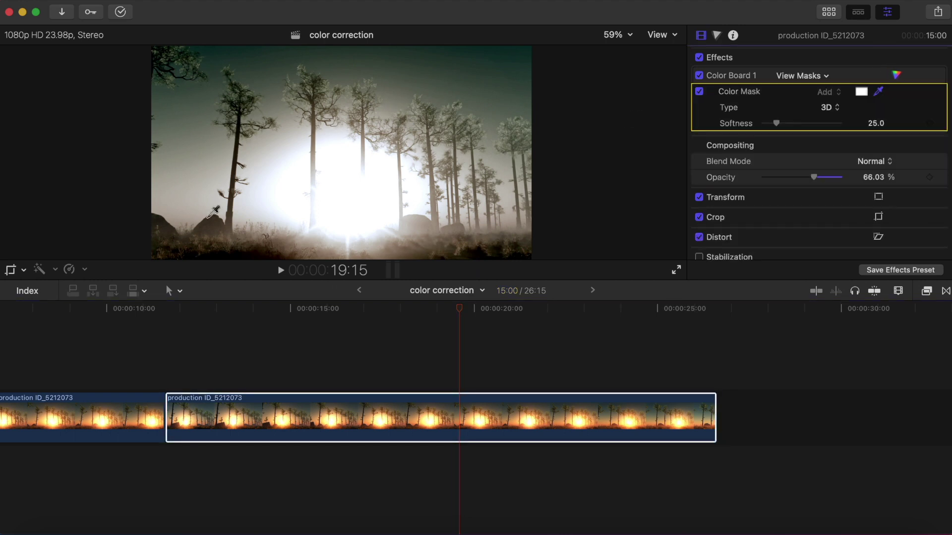
left_click_drag(187, 172, 243, 183)
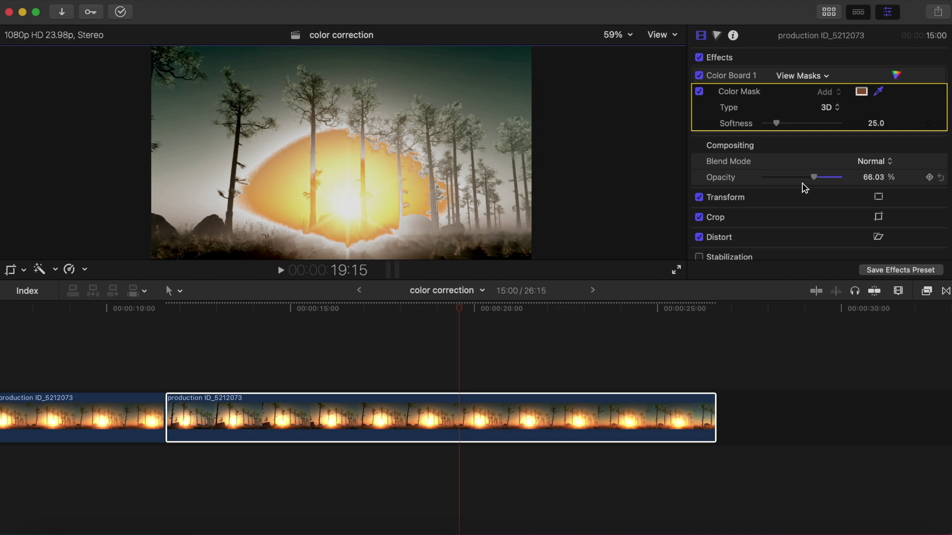
- Shift the highlights of the sunset forest clip's Color Board 1 from yellow to strong magenta and play the clip back
left_click(897, 77)
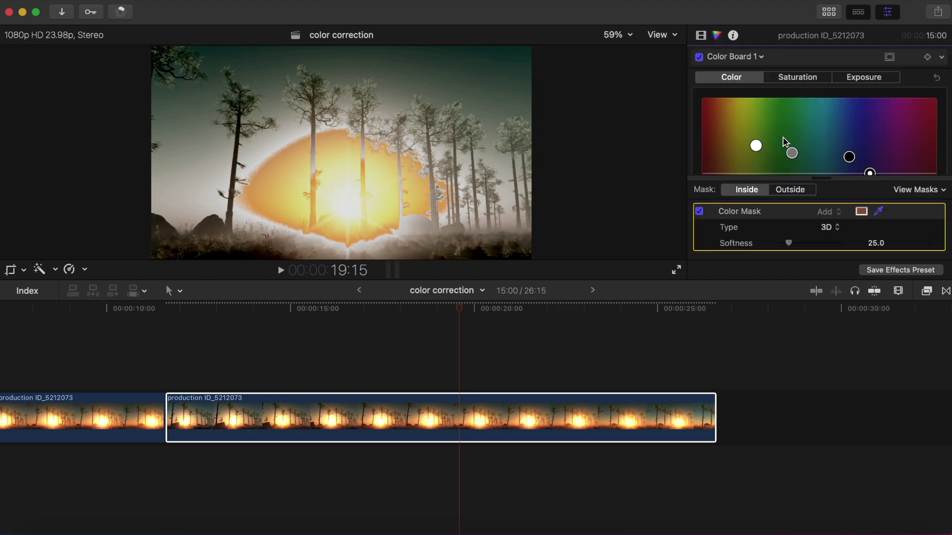
left_click_drag(756, 147, 870, 138)
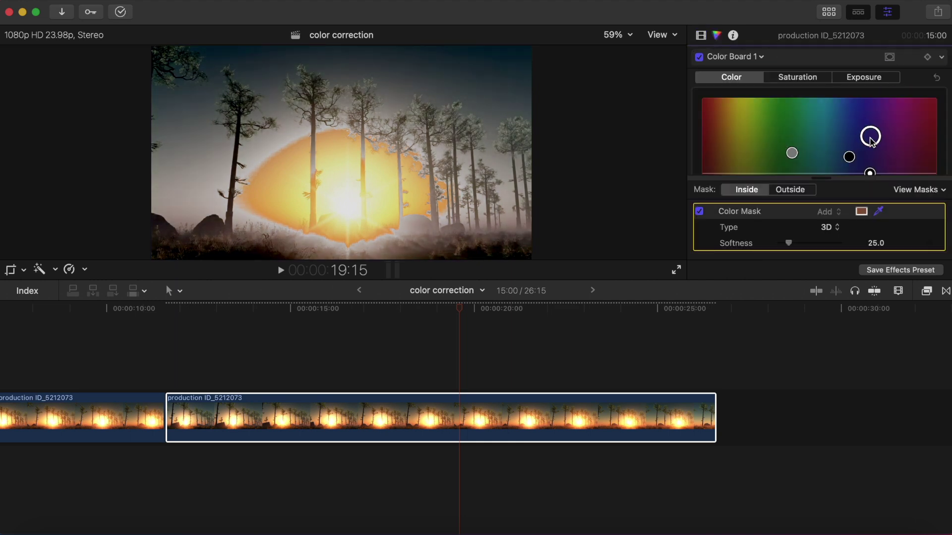
left_click(216, 355)
key("space")
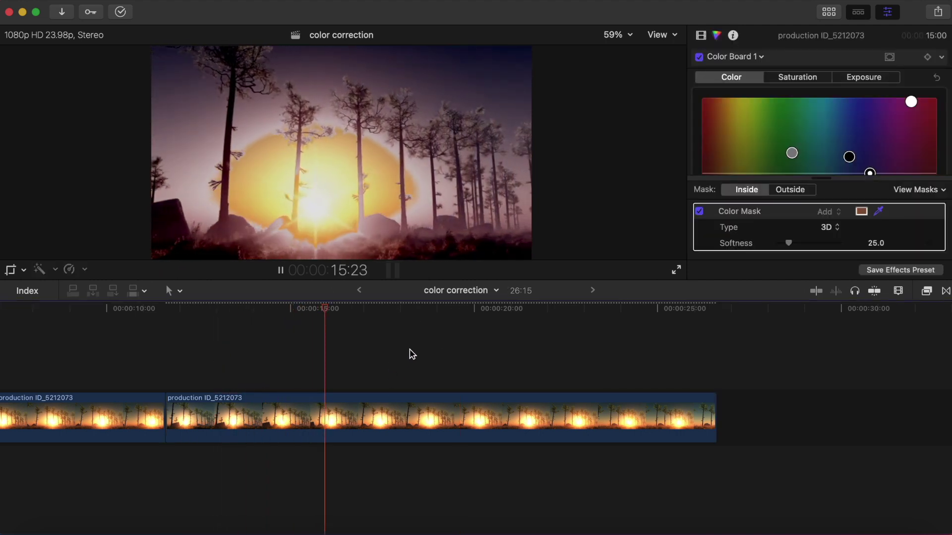
left_click(443, 355)
key("space")
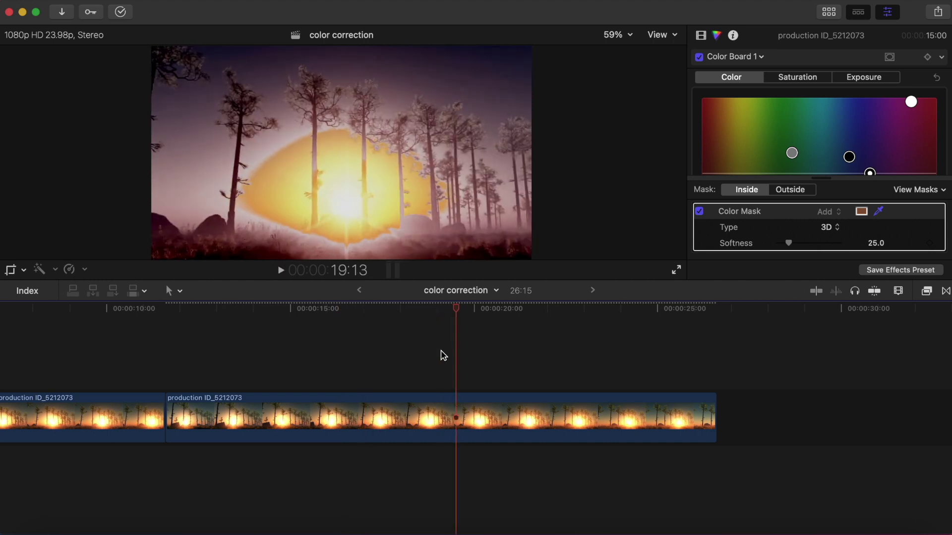
- Switch Color Board 1 off and on to compare the sunset forest clip, and toggle its color mask
left_click(700, 57)
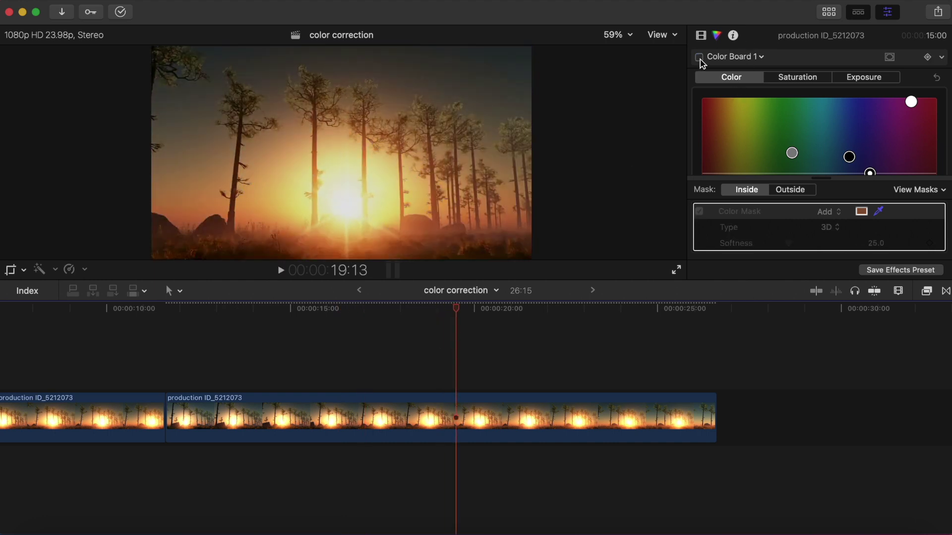
left_click(700, 58)
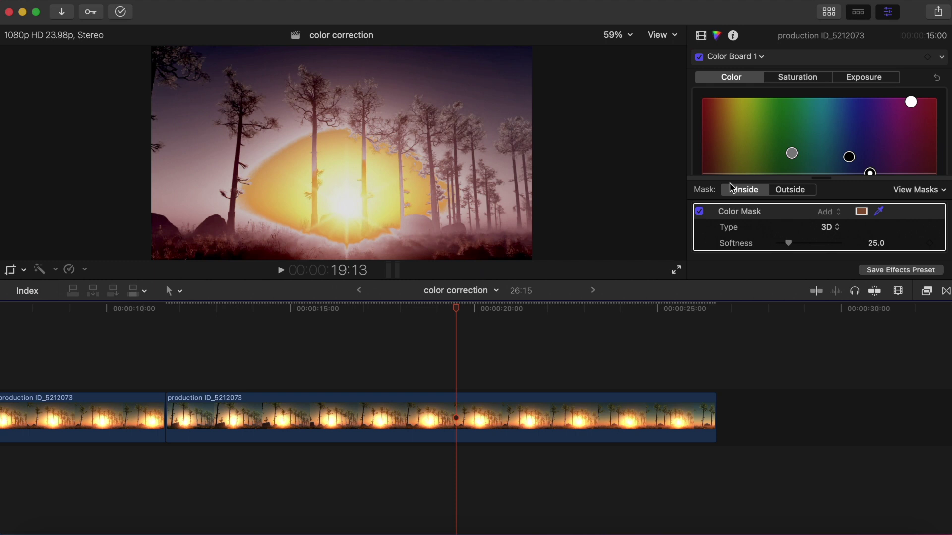
left_click(699, 211)
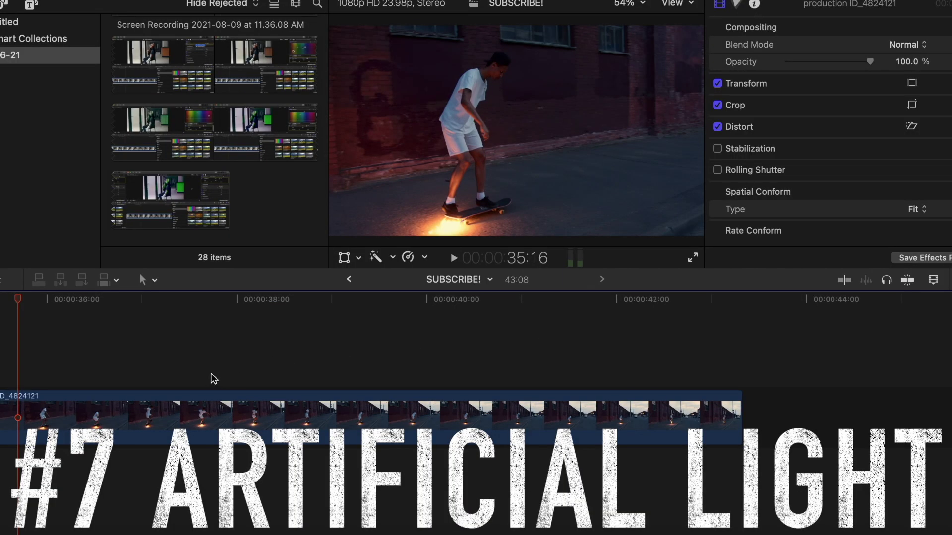
- Preview the skateboarder clip at several points and apply the Artificial Light effect to it
left_click(209, 374)
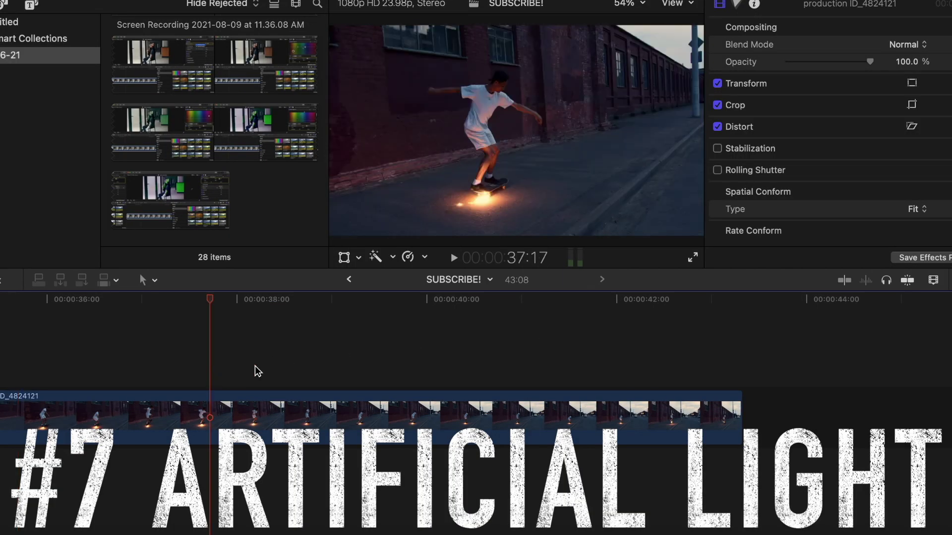
left_click(371, 361)
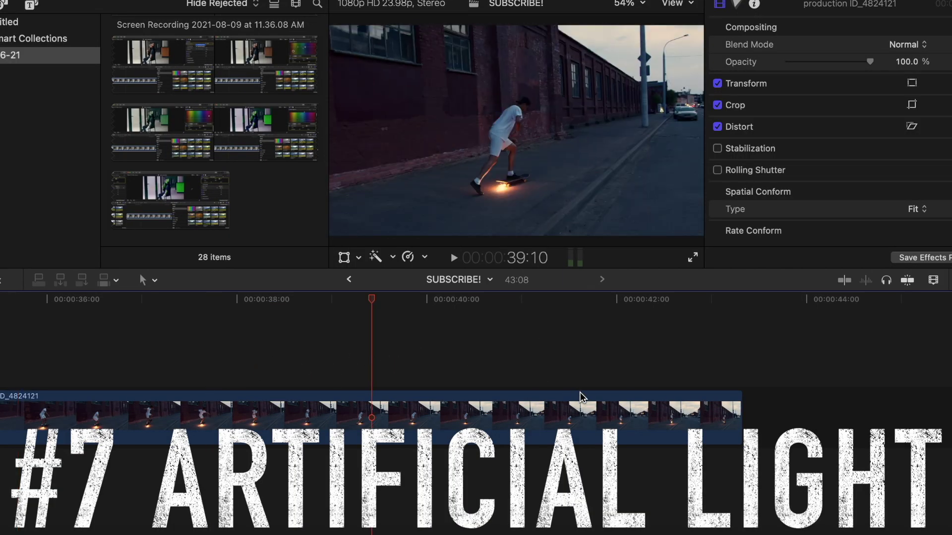
left_click(597, 393)
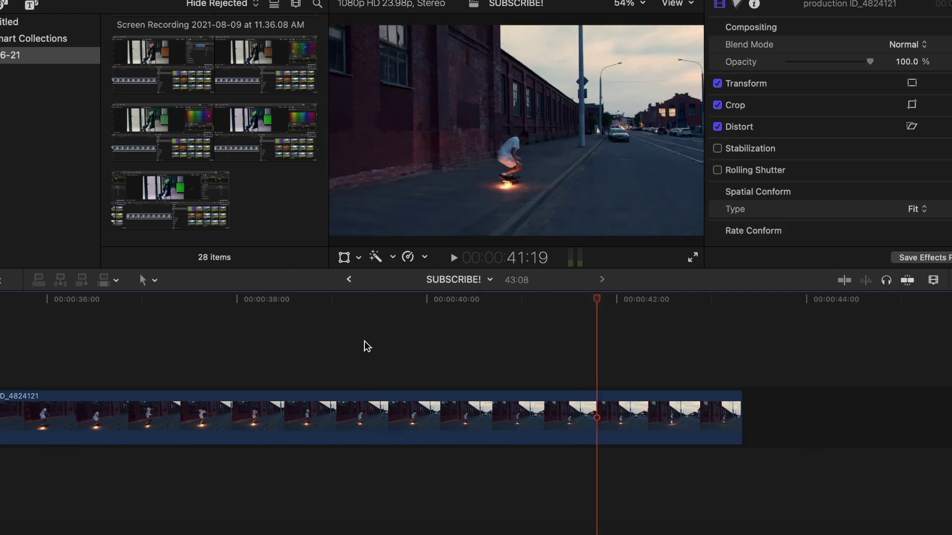
left_click(119, 326)
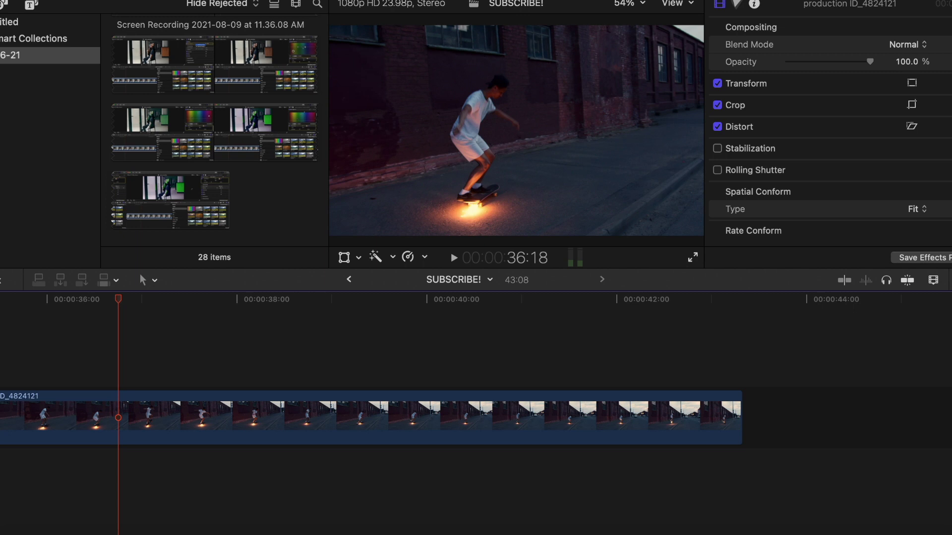
key("super+5")
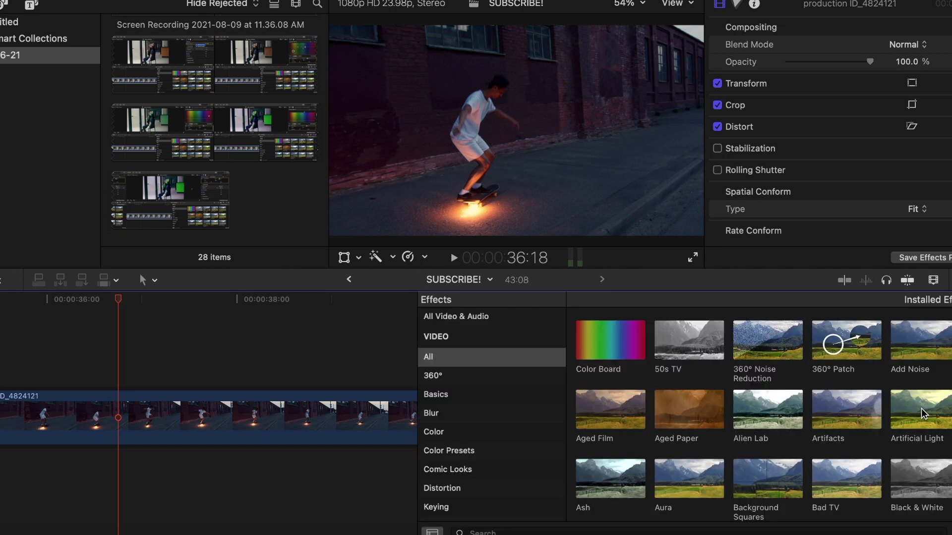
left_click_drag(925, 414, 331, 420)
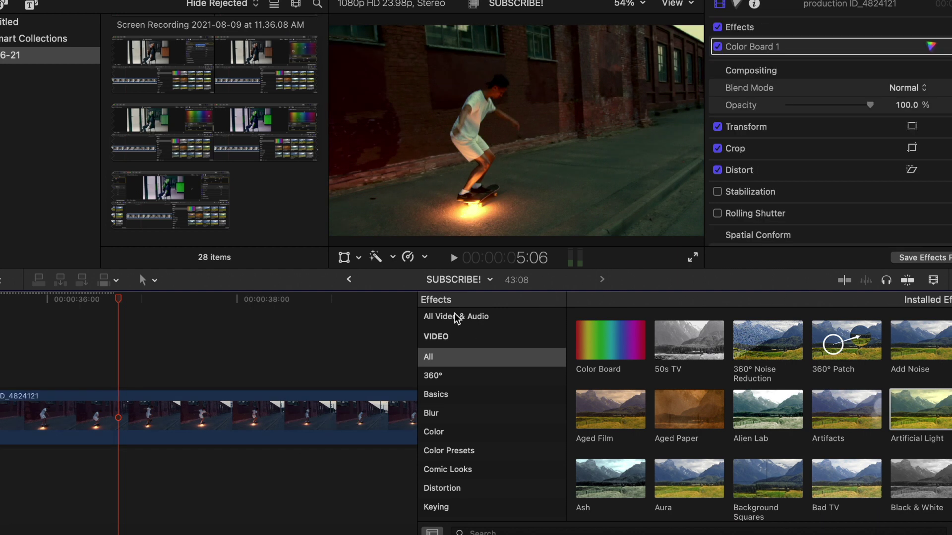
key("super+5")
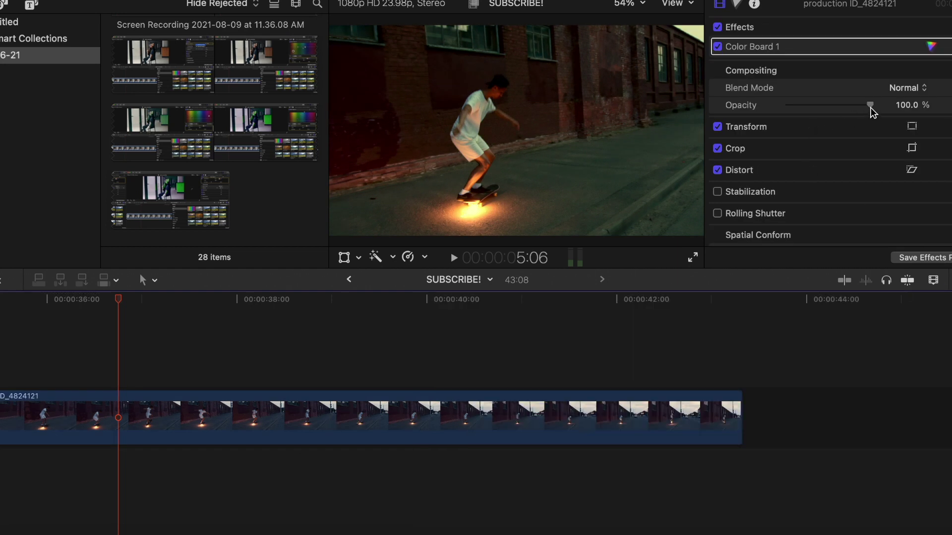
- Try a compositing opacity of 35.14% on the skateboarder clip, play it back, and raise the opacity again
left_click_drag(870, 106, 818, 113)
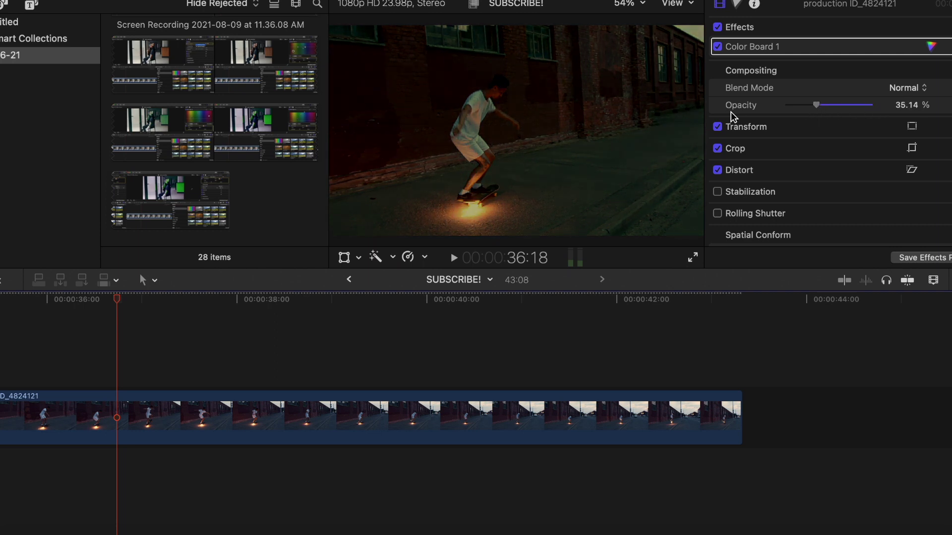
left_click(11, 351)
key("space")
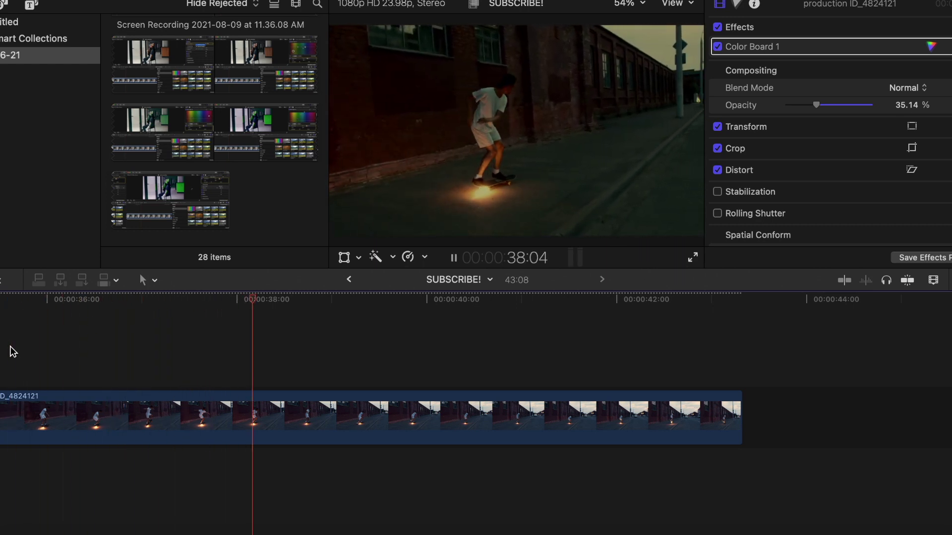
key("space")
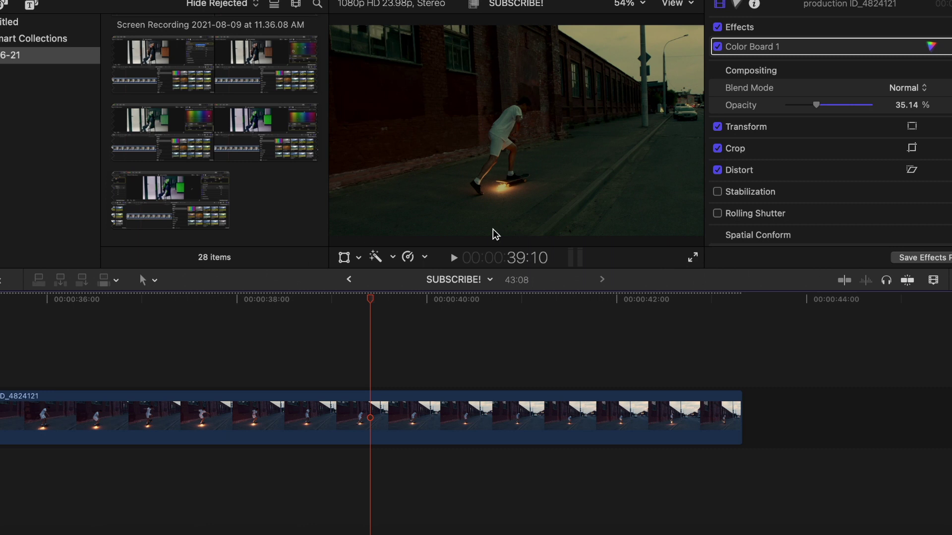
left_click_drag(815, 106, 877, 107)
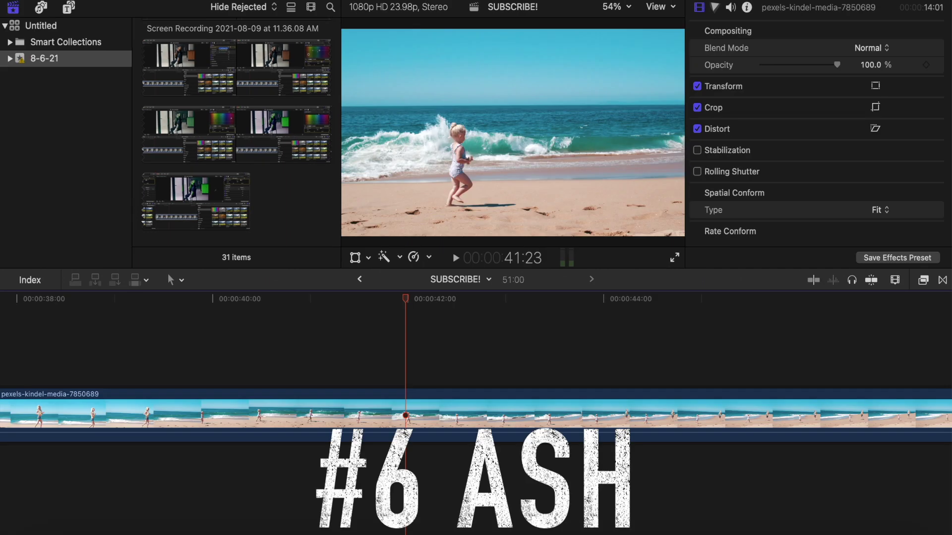
- Apply the Ash effect to the beach clip of the running child
left_click(923, 281)
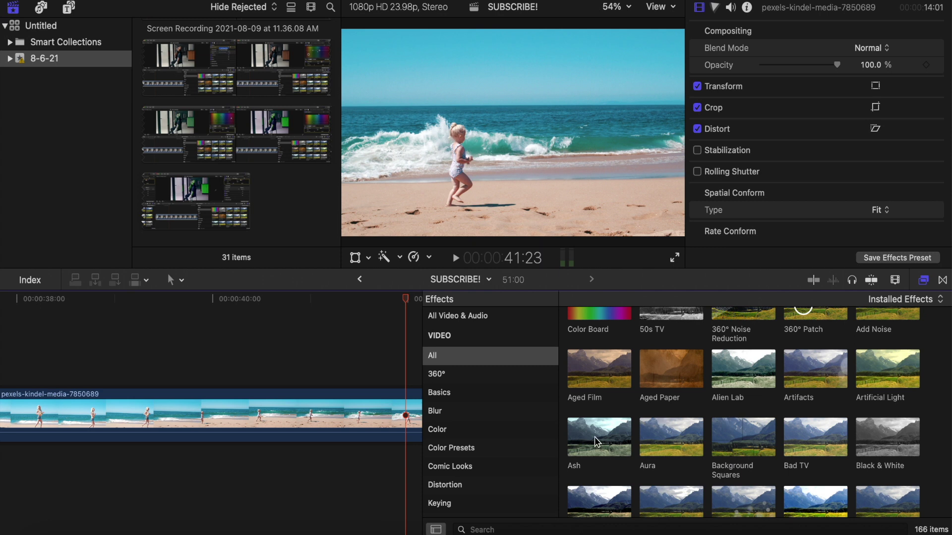
left_click_drag(596, 442, 323, 417)
left_click(924, 281)
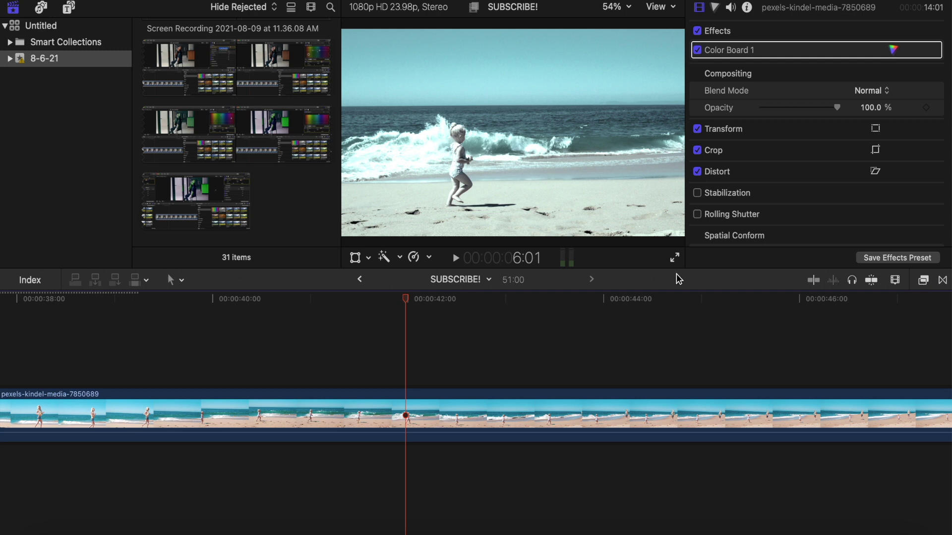
- Try a lower compositing opacity on the beach clip, restore it to 100%, and play the clip back
left_click(429, 422)
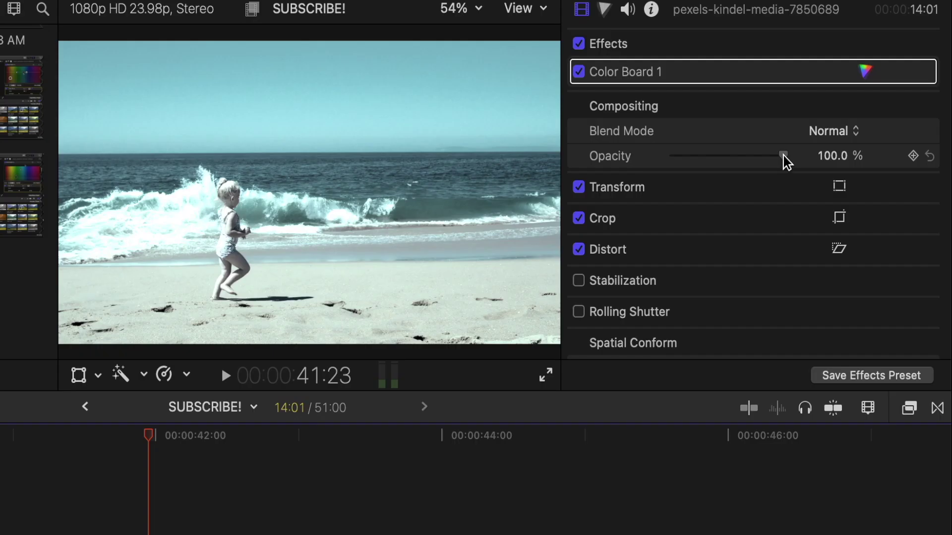
left_click_drag(838, 110, 796, 108)
left_click_drag(725, 157, 791, 155)
left_click_drag(782, 157, 794, 173)
left_click(2, 533)
key("space")
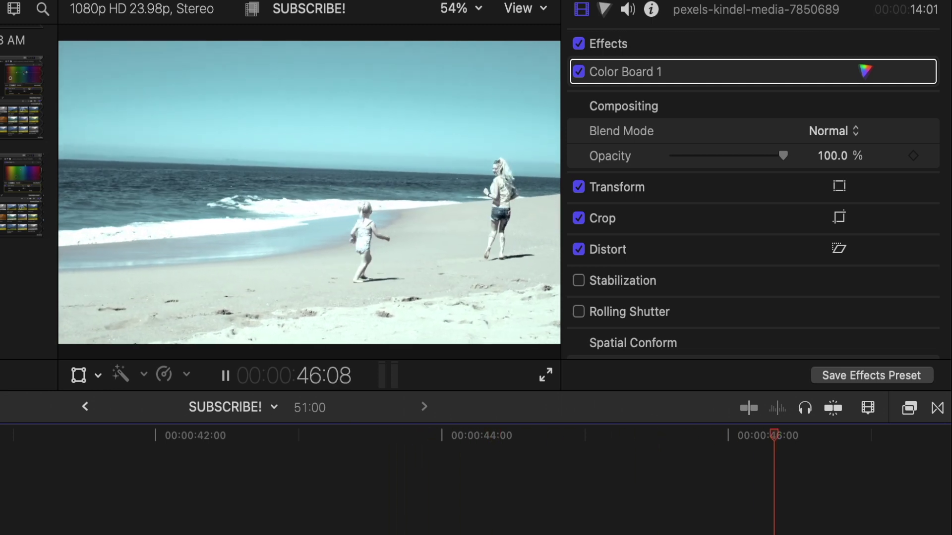
key("space")
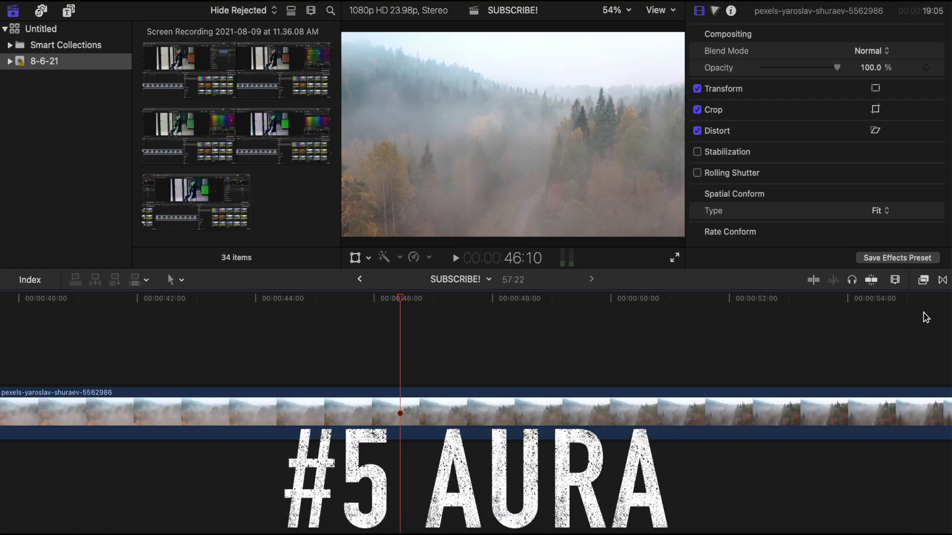
- Apply the Aura effect to the foggy forest clip
left_click(923, 280)
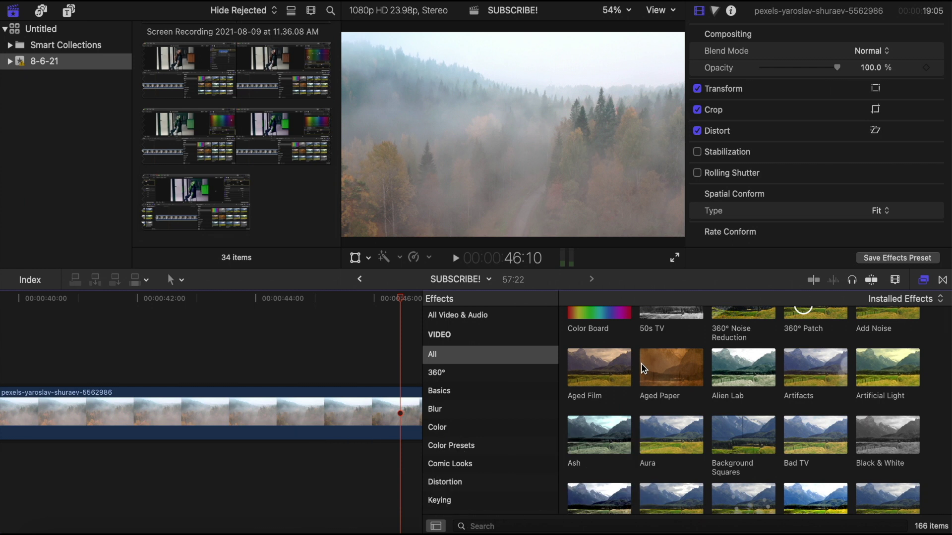
left_click_drag(667, 441, 339, 422)
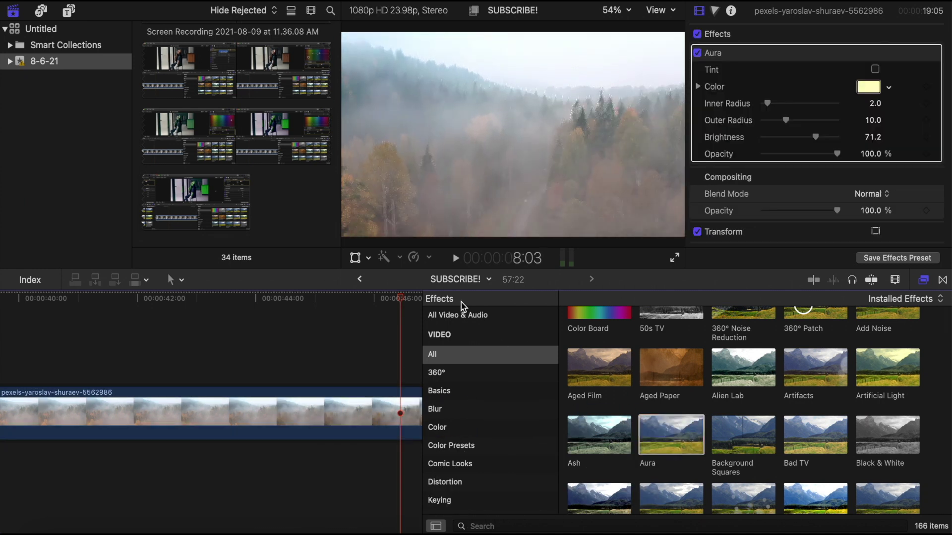
left_click(924, 281)
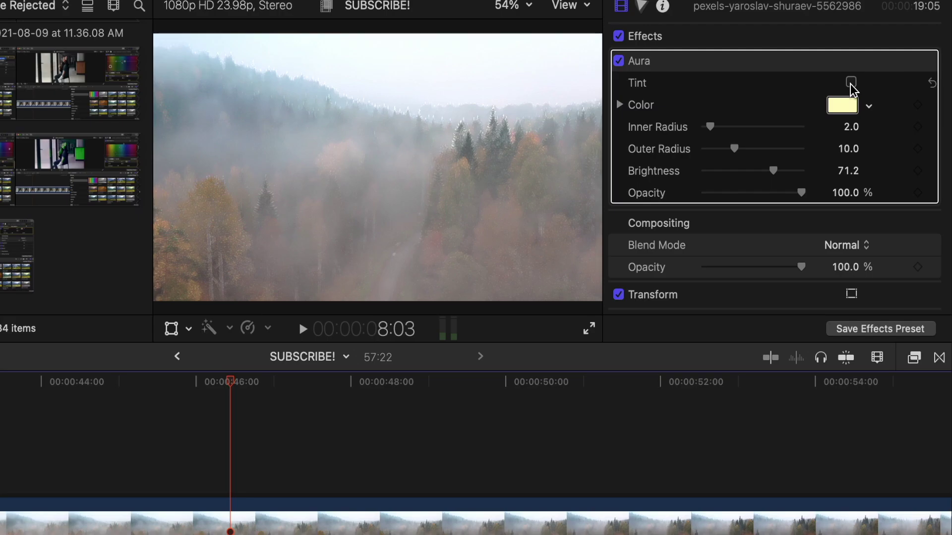
- Try Aura's Tint and switch it off again, and set Inner Radius to 27, Outer Radius to 3 and Brightness to 74
left_click(875, 70)
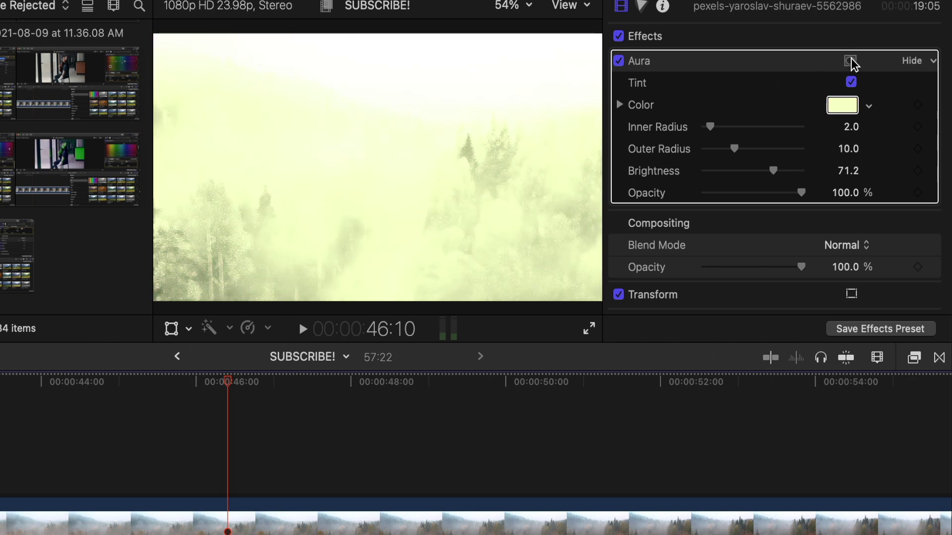
left_click(850, 82)
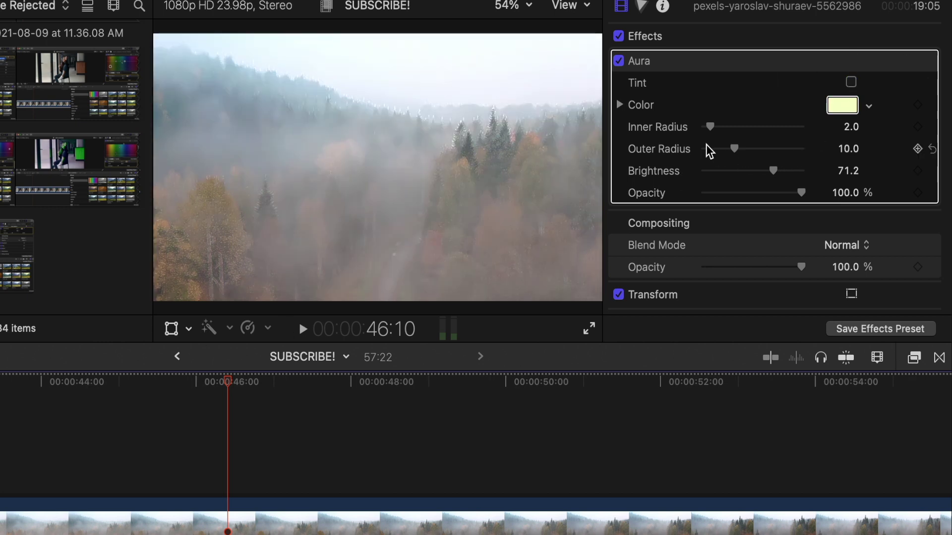
left_click_drag(711, 129, 785, 133)
left_click_drag(735, 149, 714, 158)
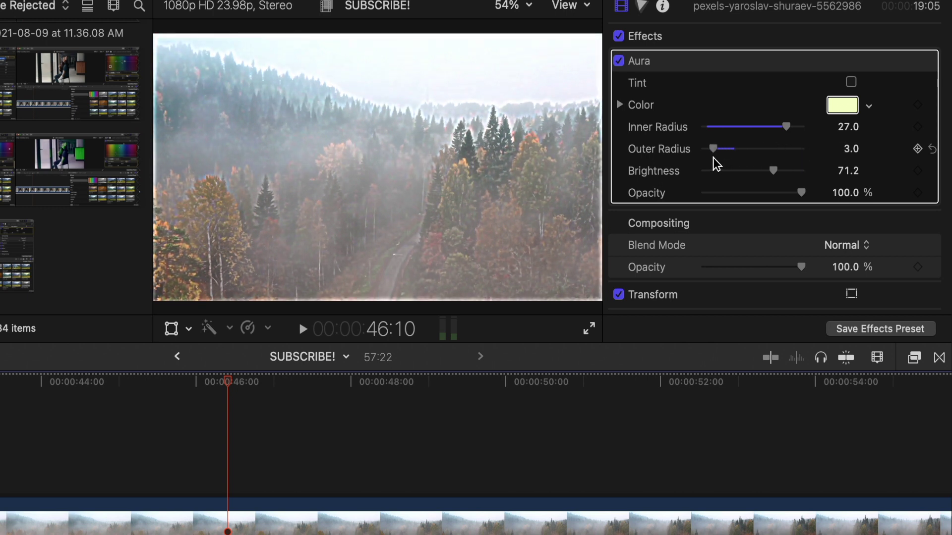
left_click_drag(775, 171, 813, 201)
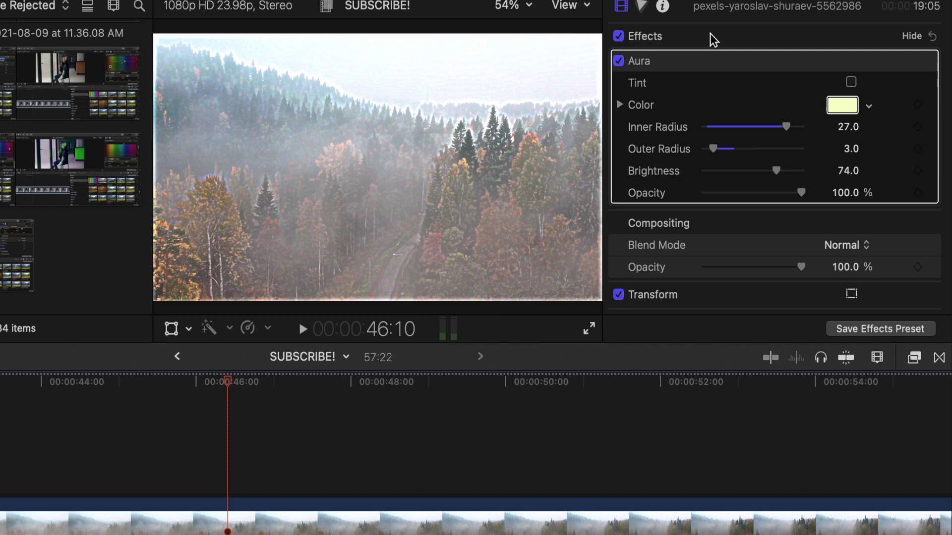
- Add a Color Board correction to the foggy forest clip, shift its highlights slightly toward purple, and return to the effect settings
left_click(754, 33)
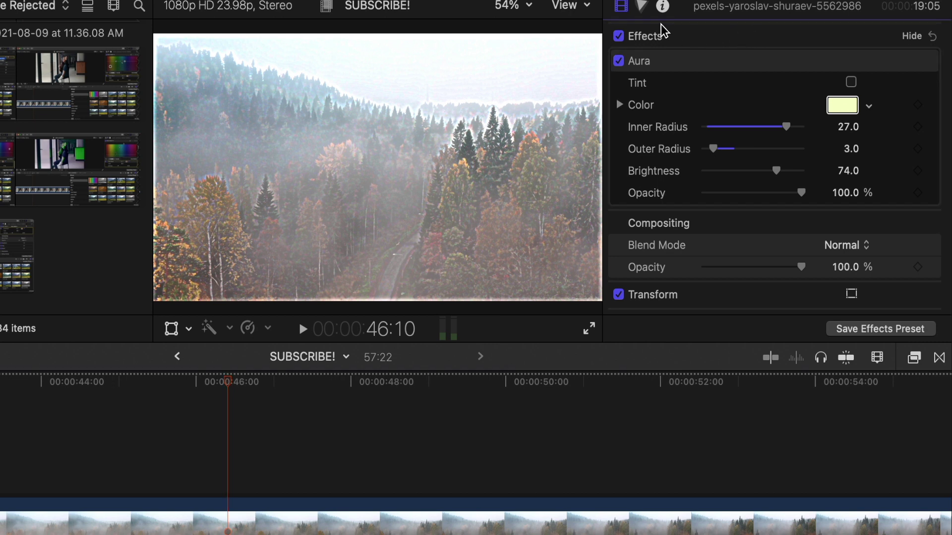
left_click(641, 7)
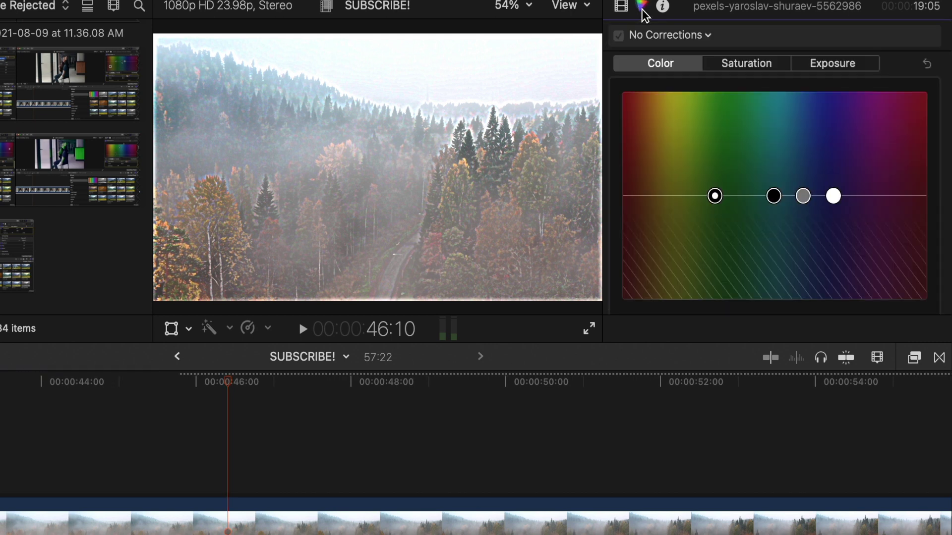
left_click_drag(833, 196, 853, 195)
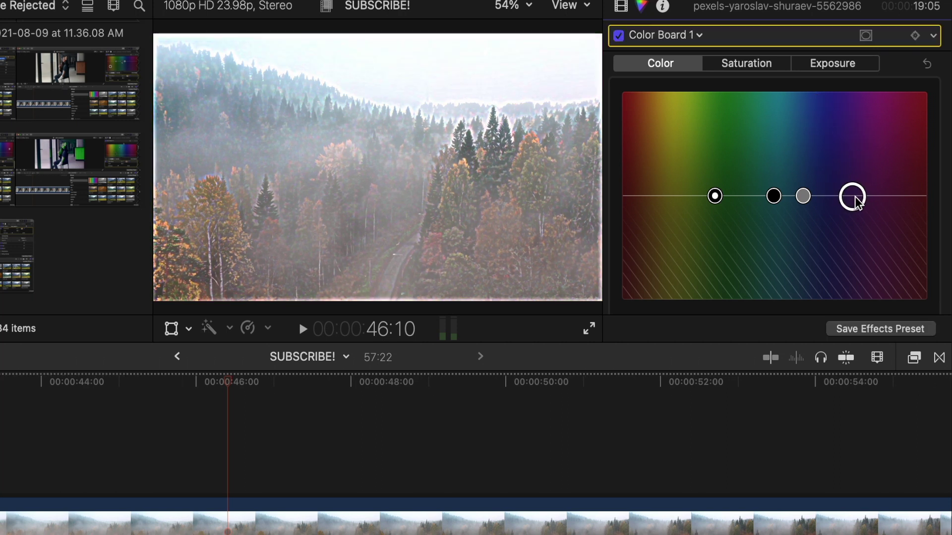
left_click(621, 7)
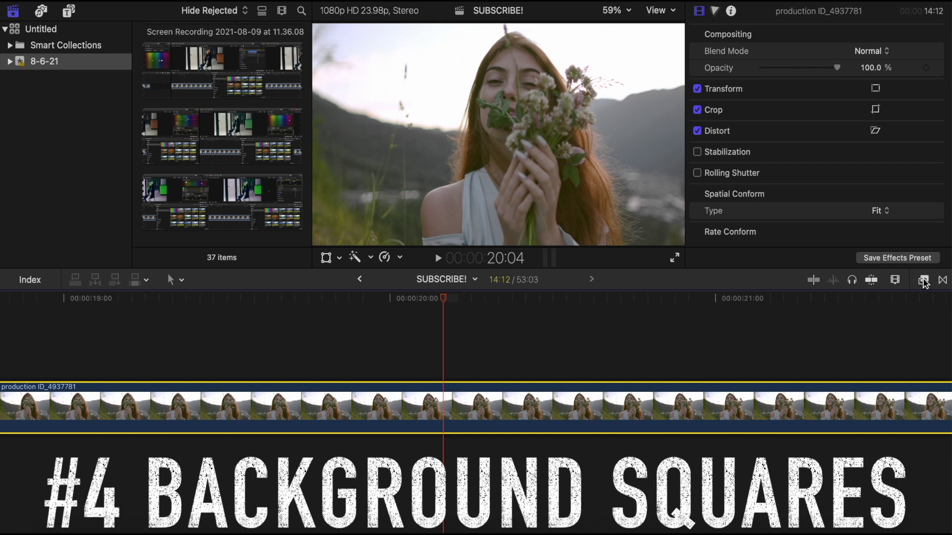
- Apply the Background Squares effect to the clip of the woman holding flowers and close the effects browser
left_click(924, 280)
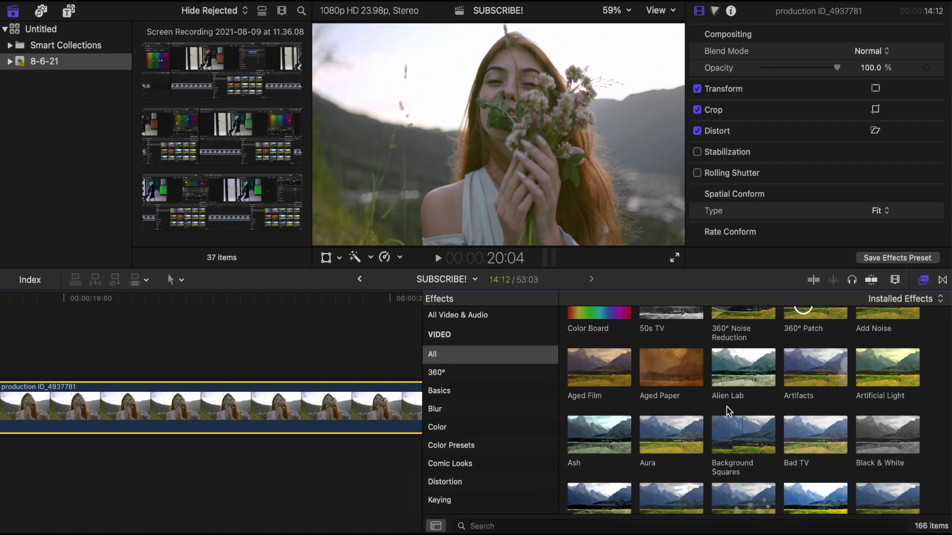
left_click_drag(719, 436, 318, 407)
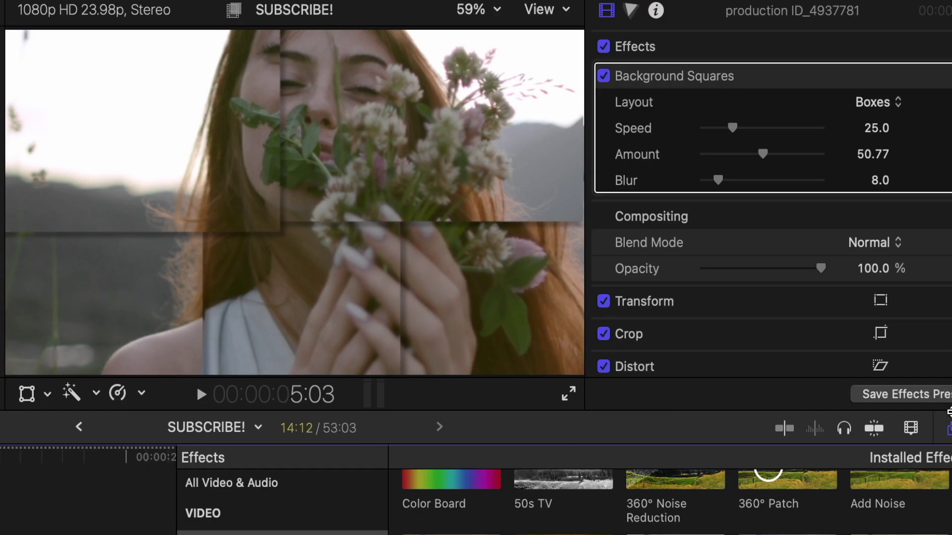
left_click(950, 428)
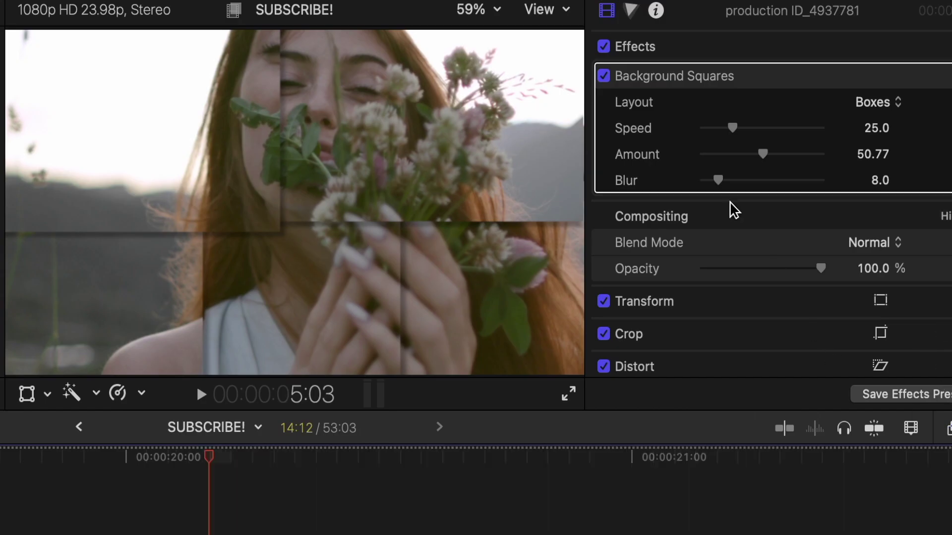
- Try the Horizontal Strips layout for Background Squares and play the clip back
left_click(882, 102)
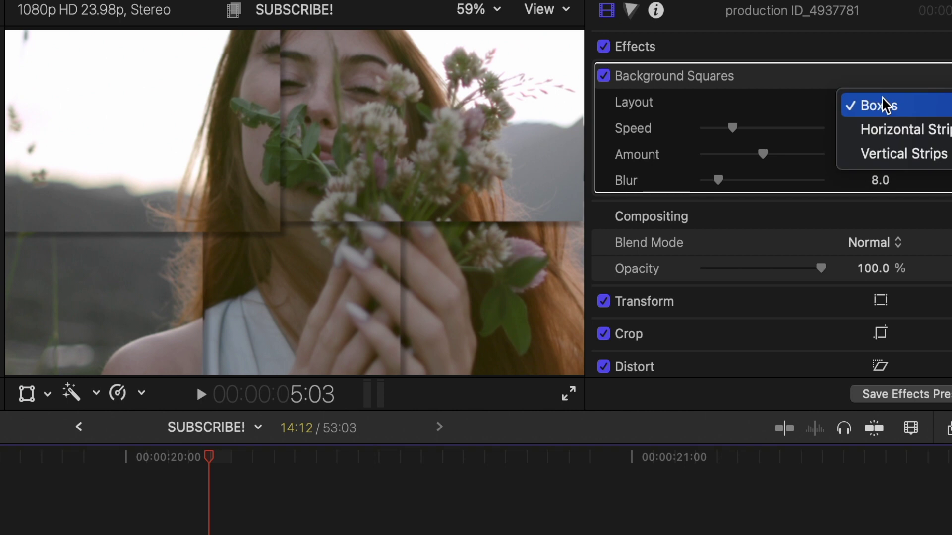
left_click(921, 133)
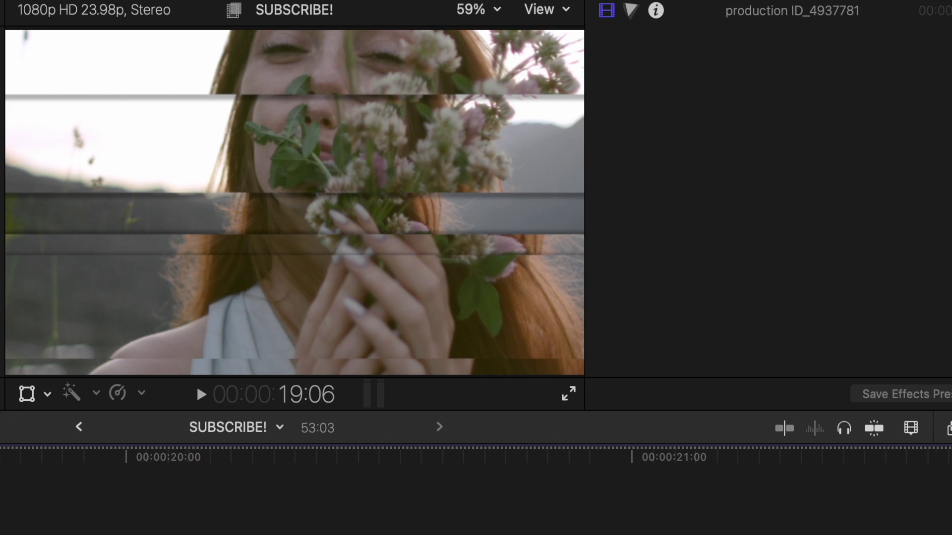
key("space")
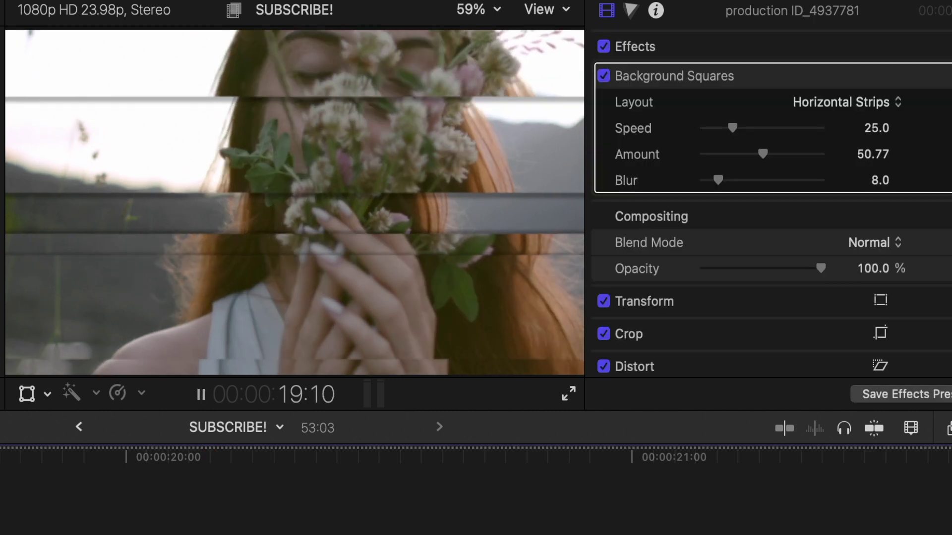
key("space")
- Try the Vertical Strips layout for Background Squares with a playback, and return the layout to Boxes
left_click(882, 105)
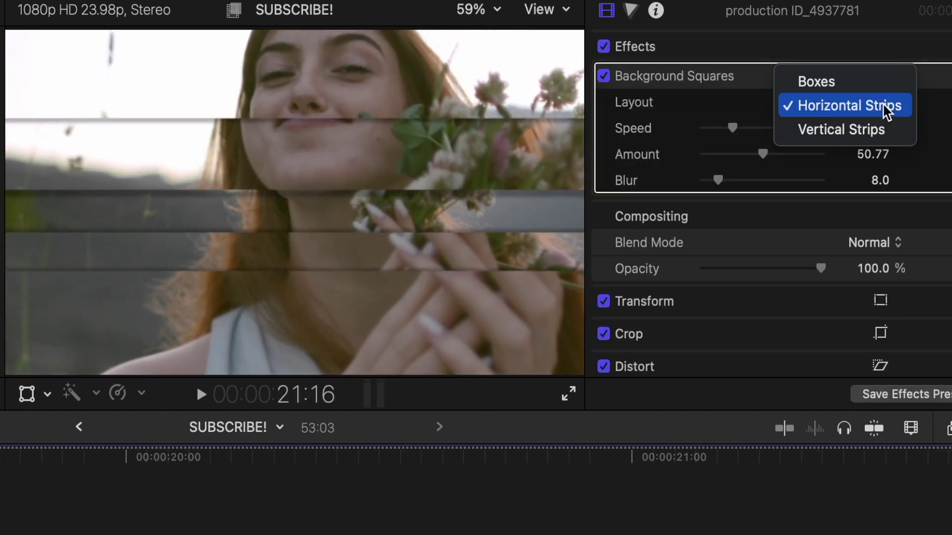
left_click(867, 131)
key("/")
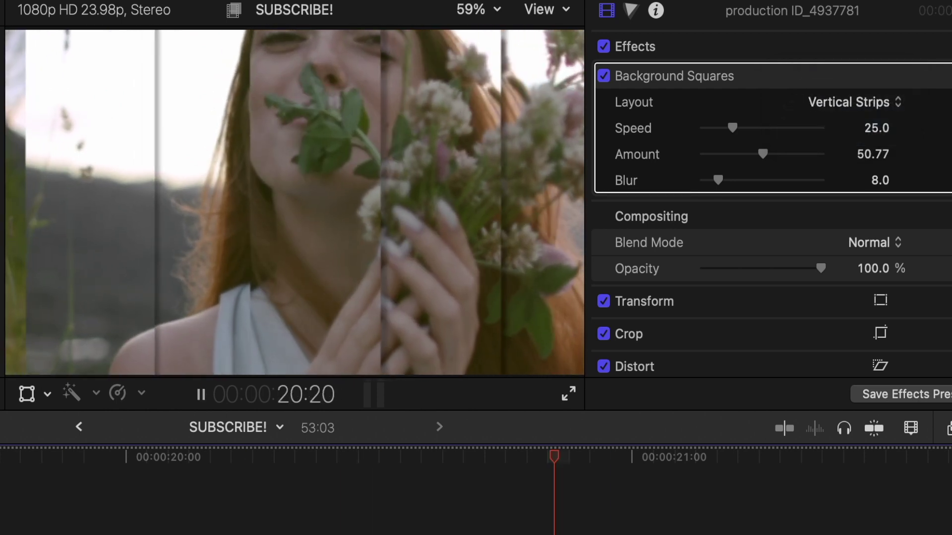
left_click(819, 103)
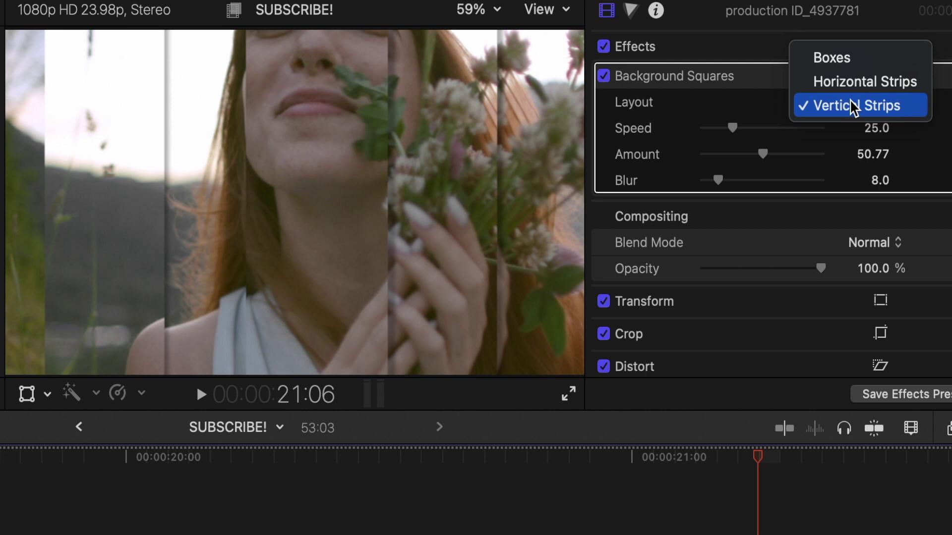
left_click(850, 58)
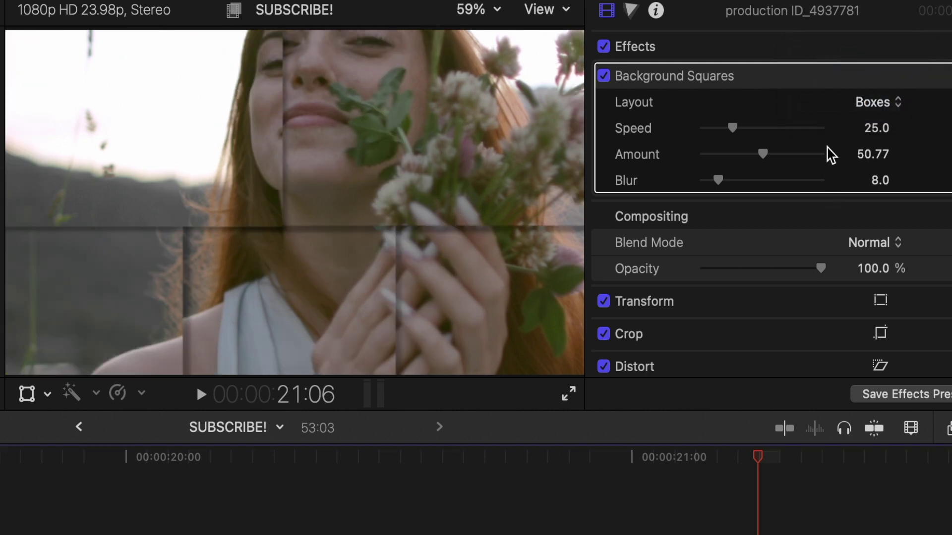
- Set the Background Squares Speed to about 83 and play the clip back from its start
left_click_drag(730, 127, 800, 130)
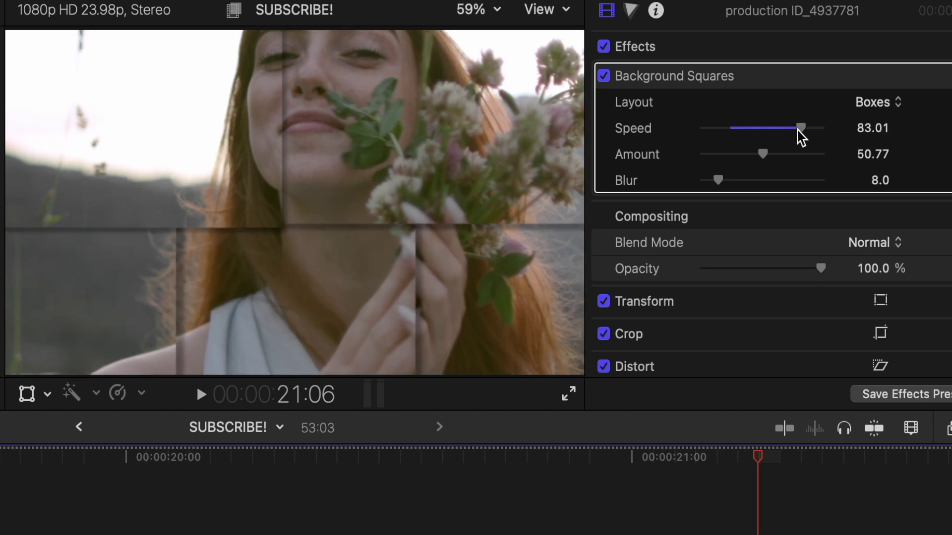
key("Up")
key("space")
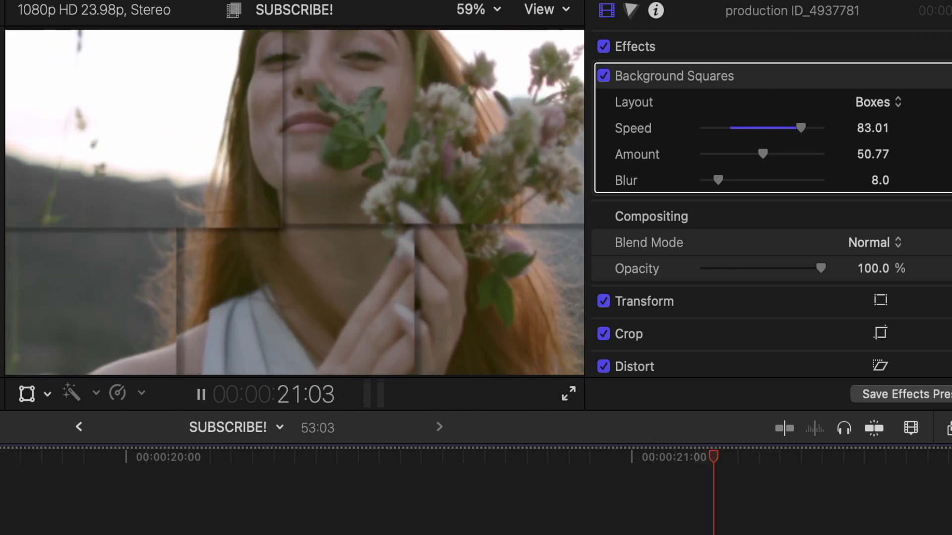
key("space")
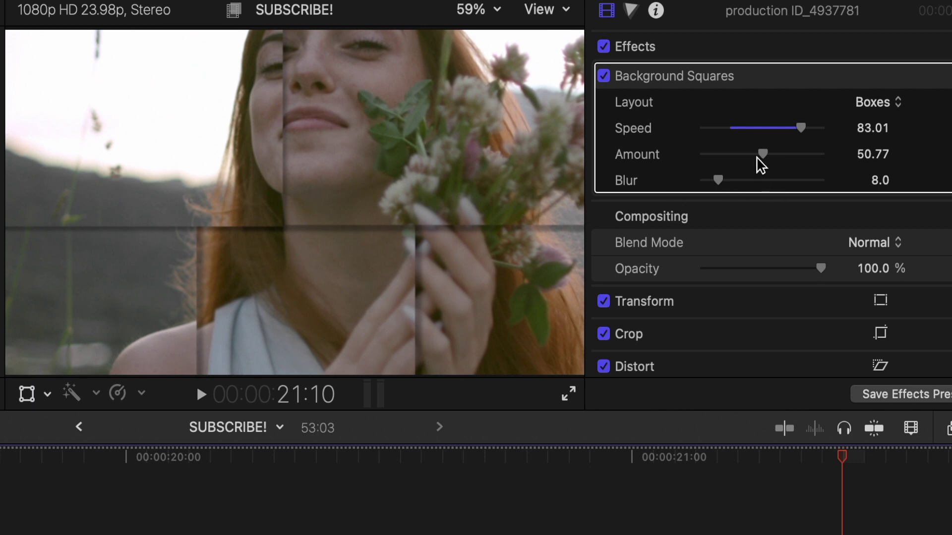
- Raise the Background Squares Amount to 100 and play the clip back from its start
left_click_drag(763, 154, 839, 157)
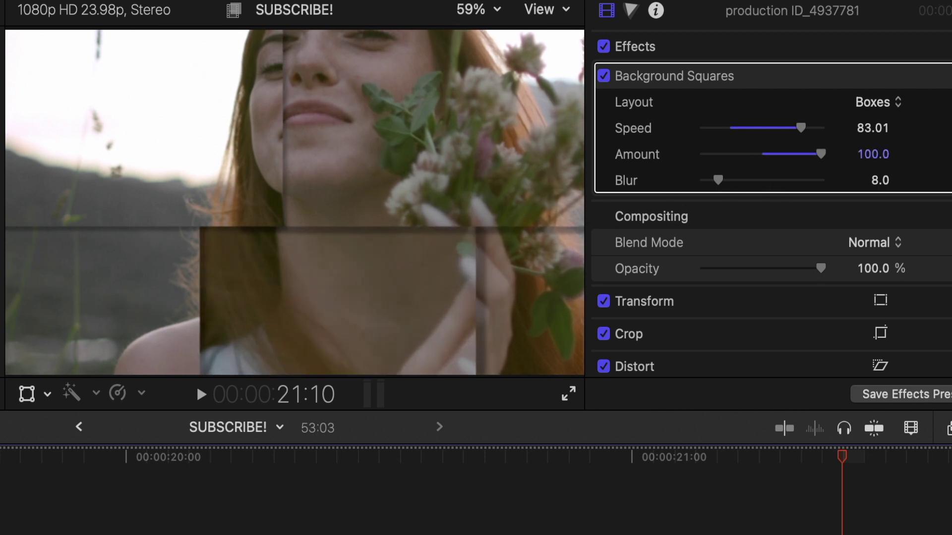
key("Up")
key("space")
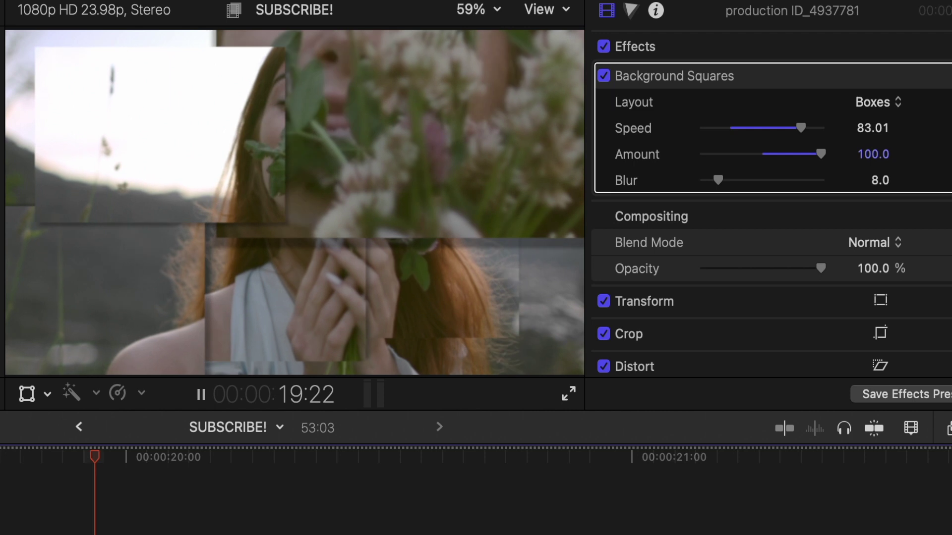
key("space")
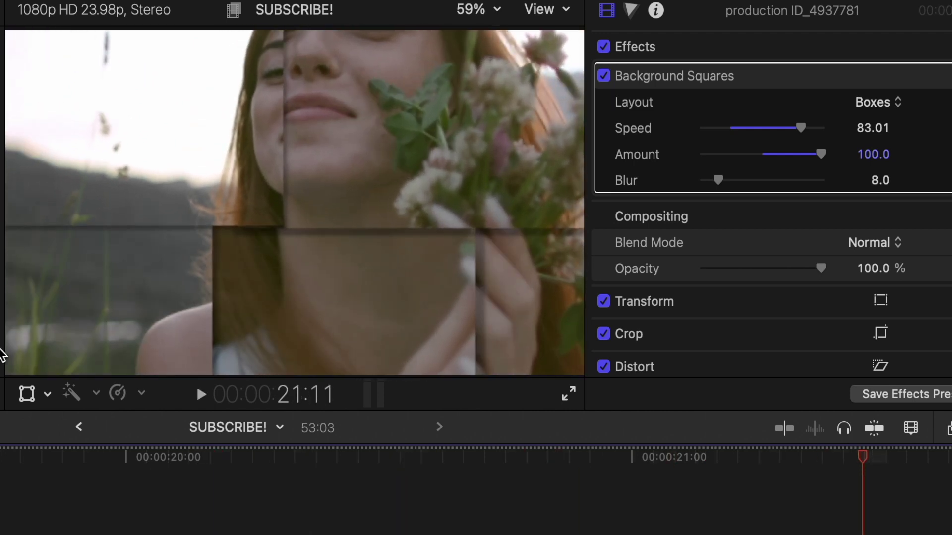
- Set the Background Squares Blur to 59 and play the clip back from its start
left_click_drag(717, 179, 812, 195)
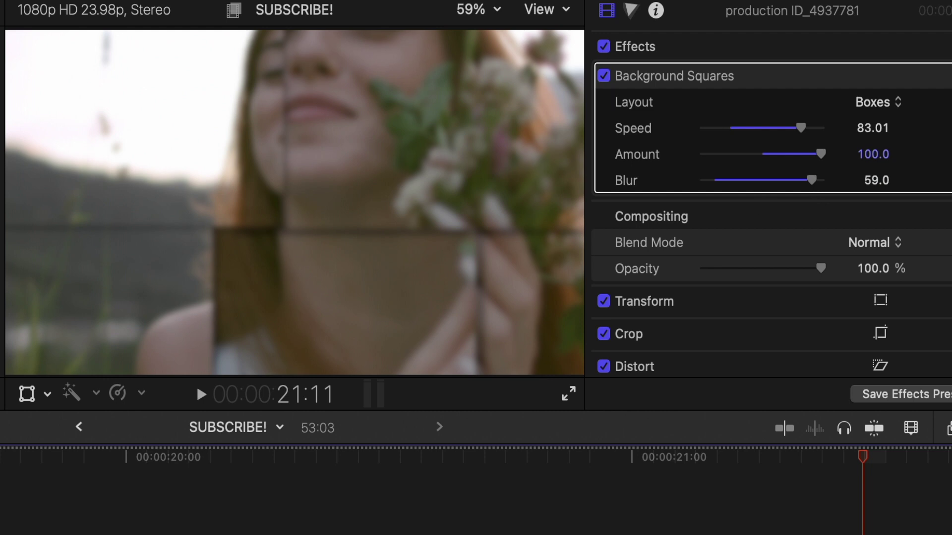
key("Up")
key("space")
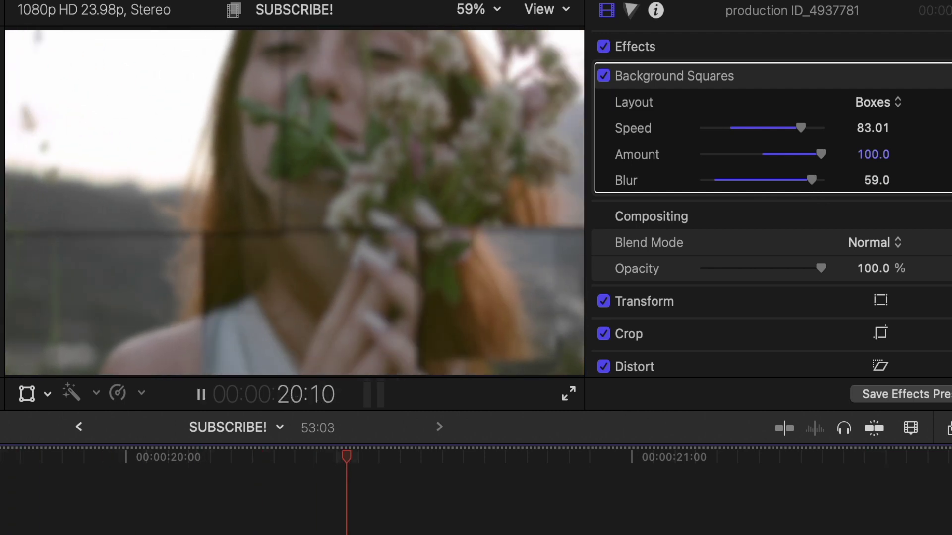
key("space")
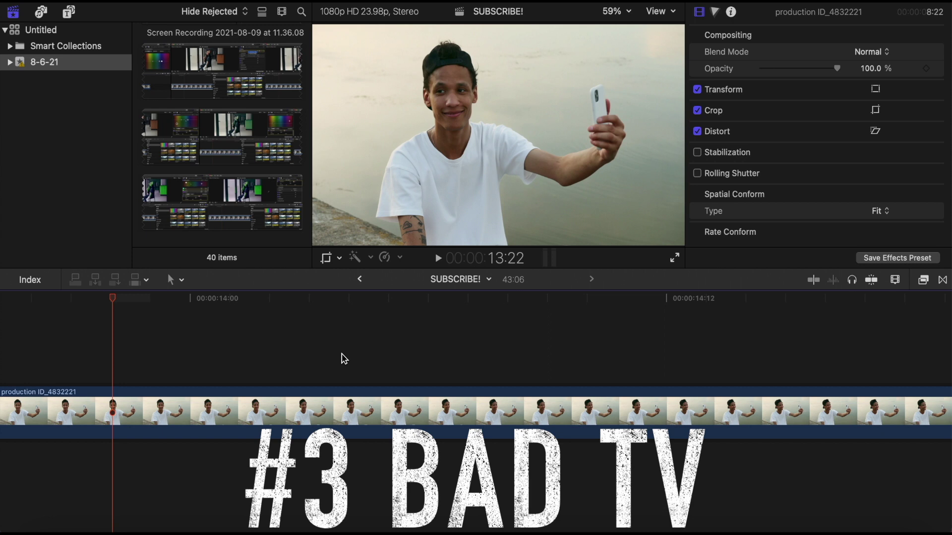
- Apply the Bad TV effect to the clip of the man taking a selfie and close the effects browser
left_click(923, 281)
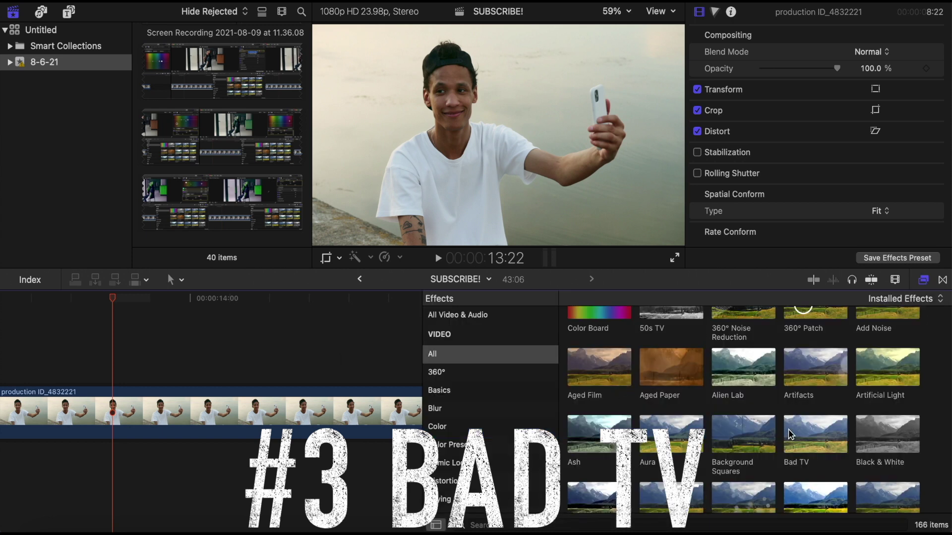
left_click_drag(813, 436, 350, 429)
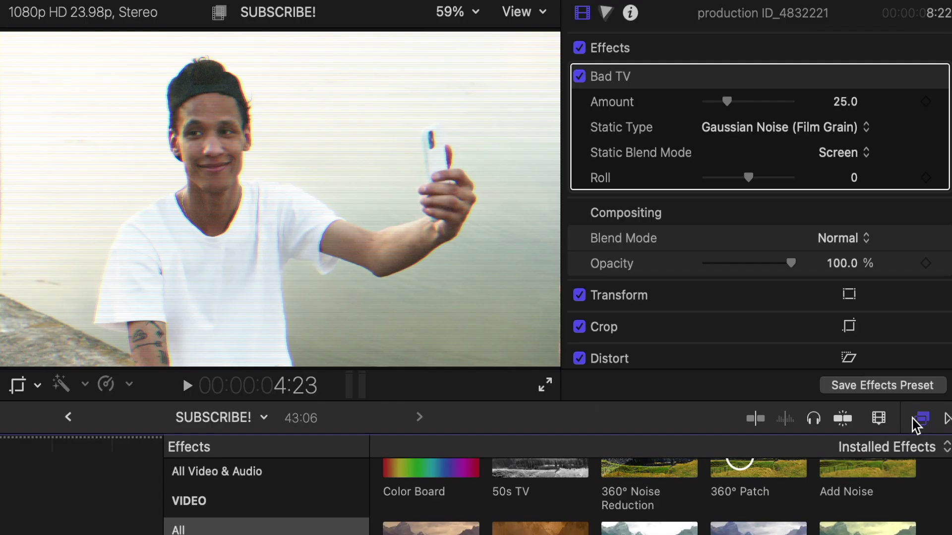
left_click(922, 281)
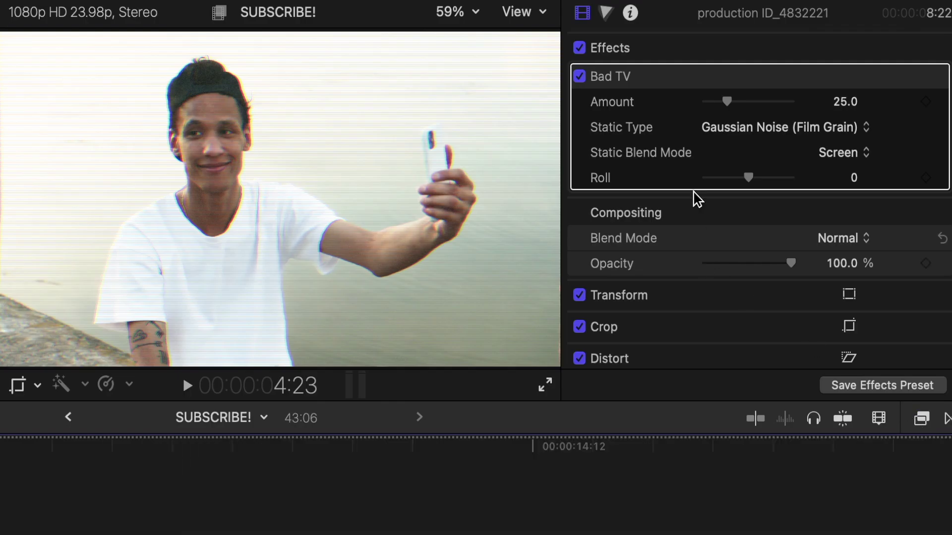
- Try a Bad TV Amount of 100, play the clip, and return to its start
left_click_drag(729, 104, 800, 106)
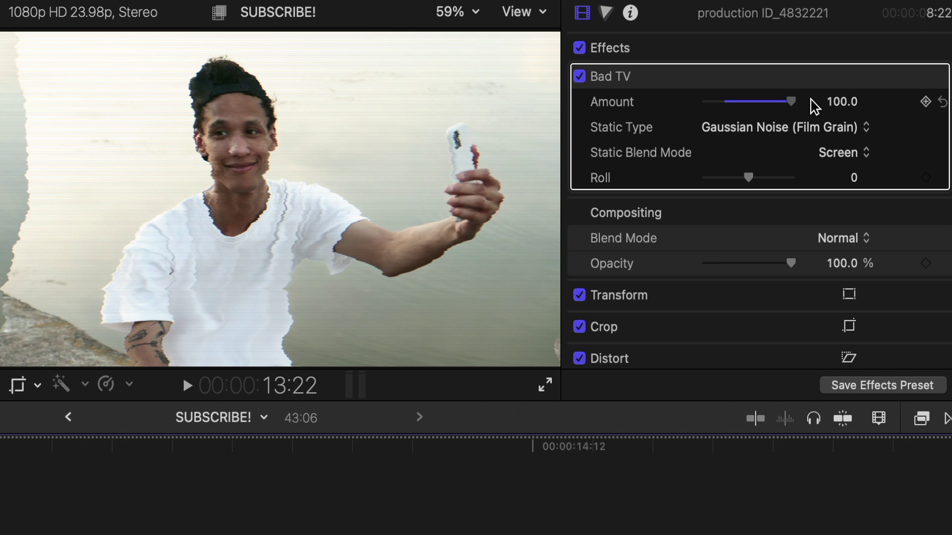
key("space")
key("space")
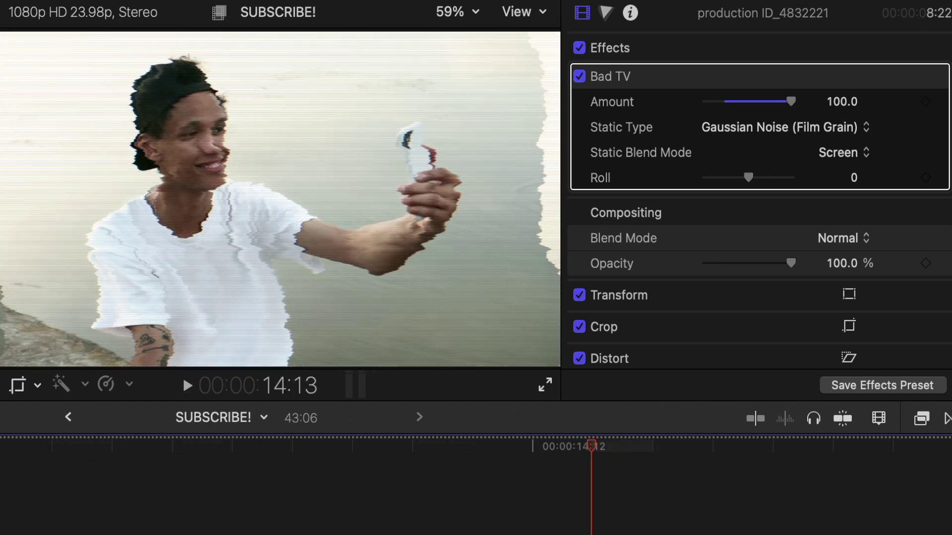
key("Up")
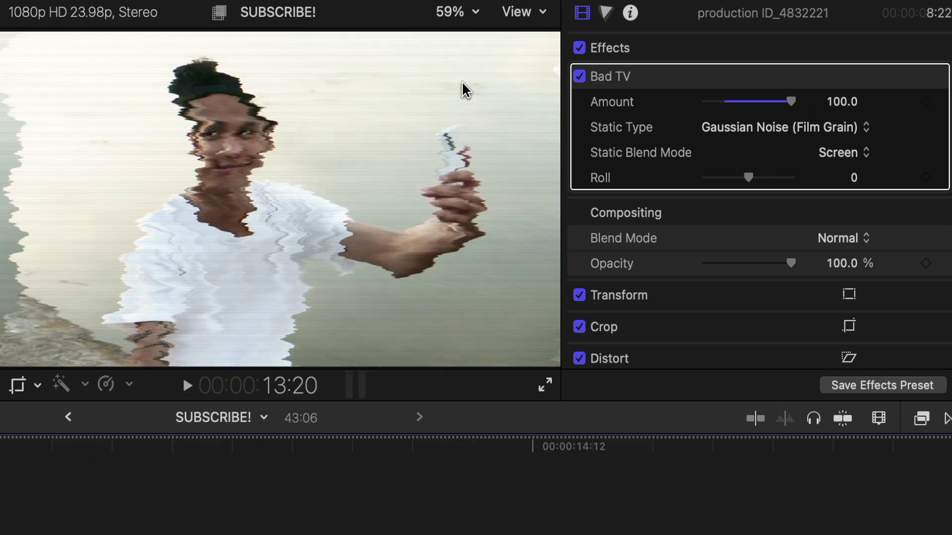
- Set the Bad TV Amount to about 27 and play the clip back
left_click(727, 103)
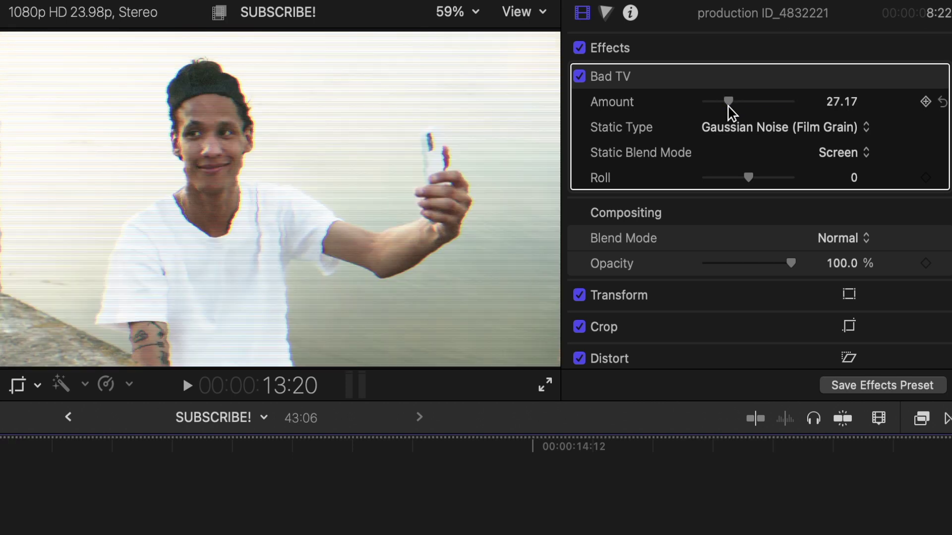
key("space")
key("space")
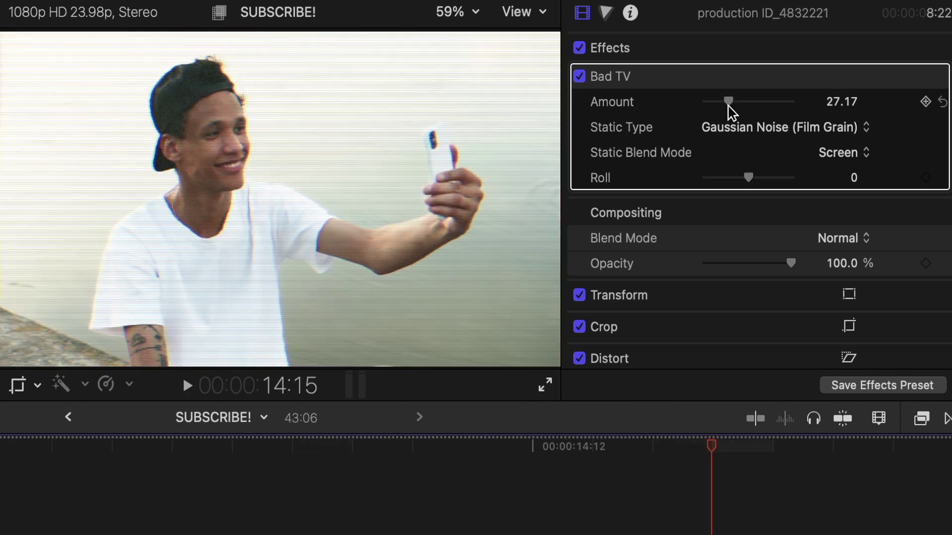
- Try the White Noise (Uniform) and Blue Noise (reduces banding) static types, then play the clip with Gaussian Noise (Film Grain) restored
left_click(811, 129)
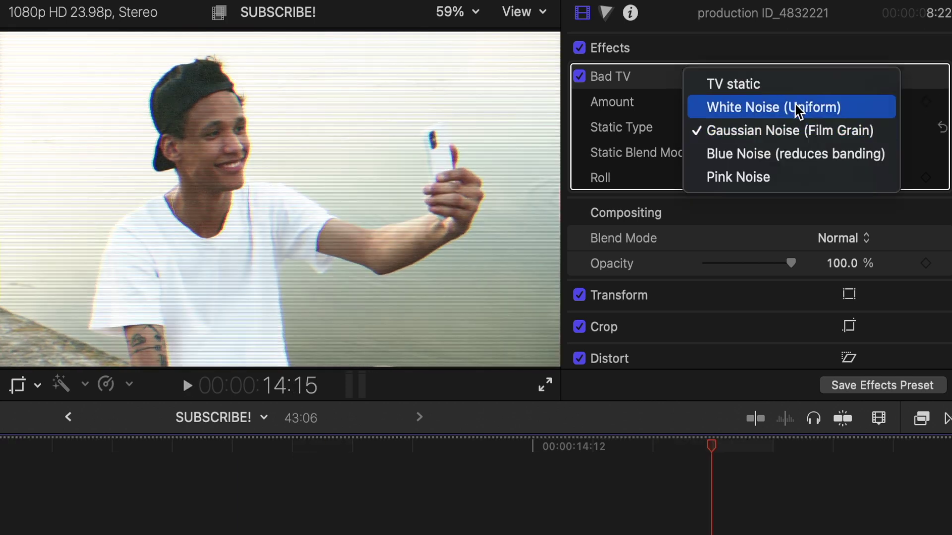
left_click(806, 110)
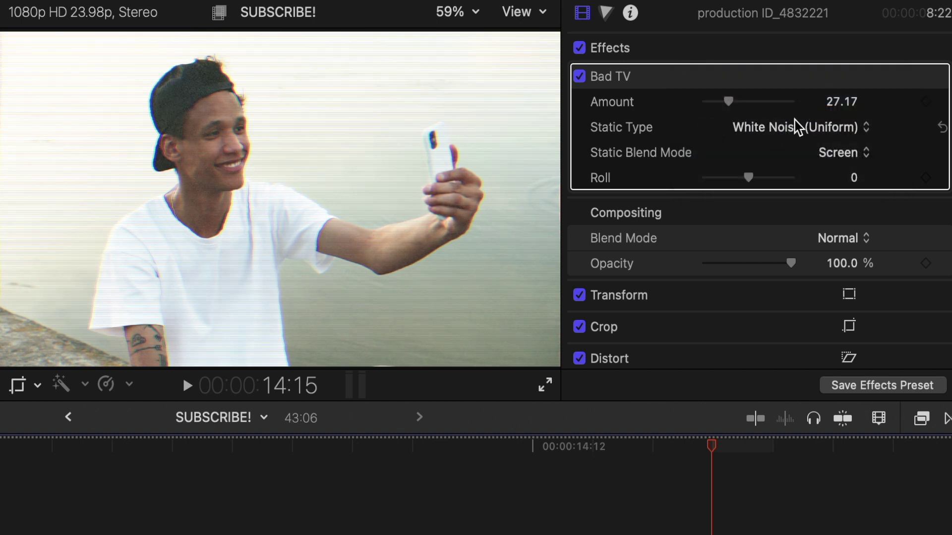
left_click(813, 128)
left_click(795, 156)
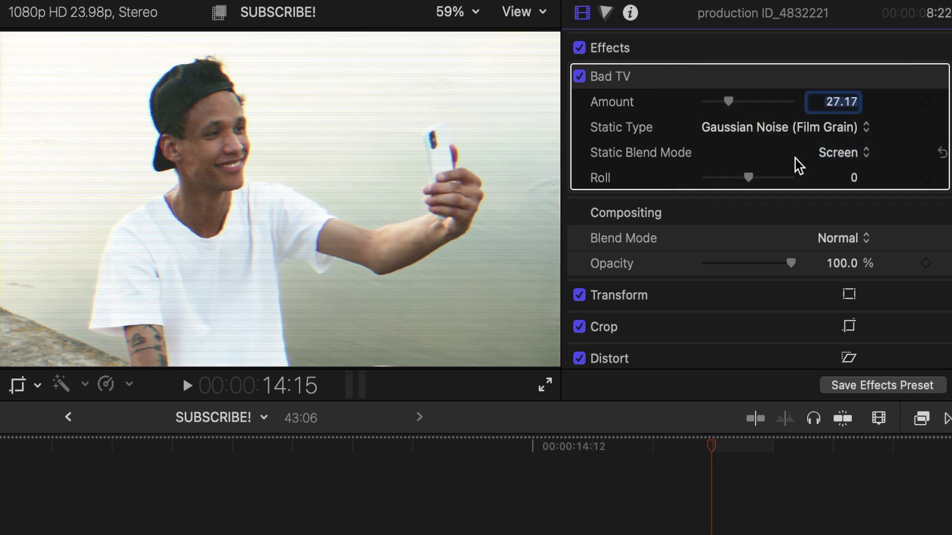
left_click(813, 128)
left_click(792, 160)
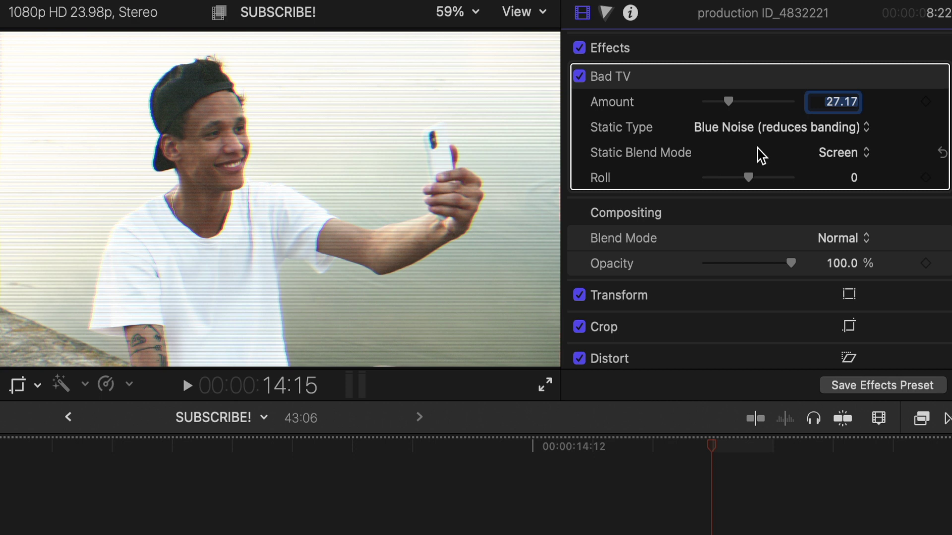
left_click(790, 130)
left_click(786, 107)
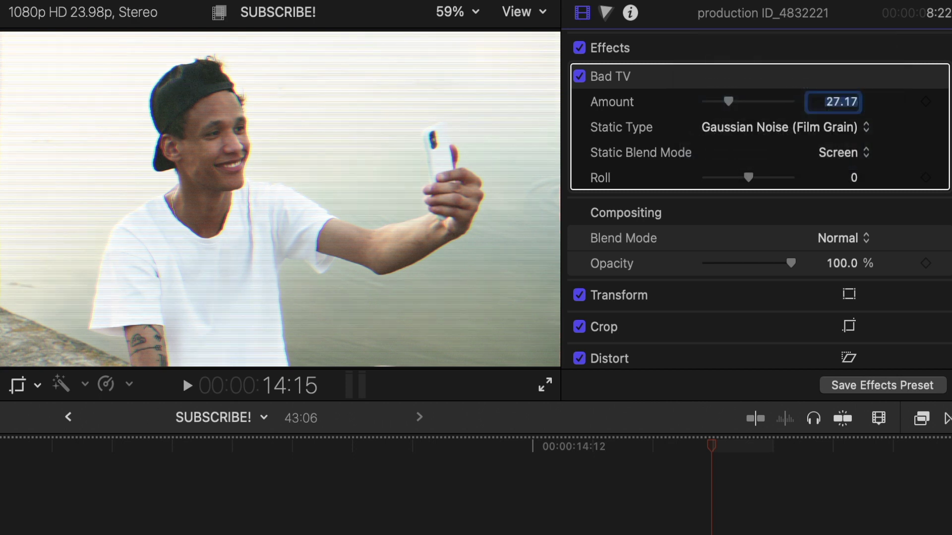
key("space")
key("space")
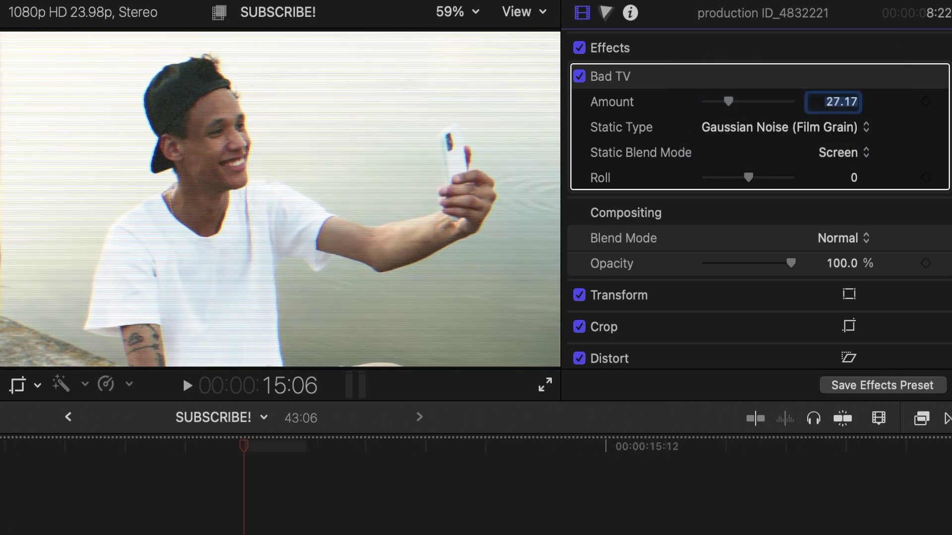
- Try Lighten, Soft Light and Vivid Light as the Bad TV effect's Static Blend Mode
left_click(838, 151)
left_click(854, 132)
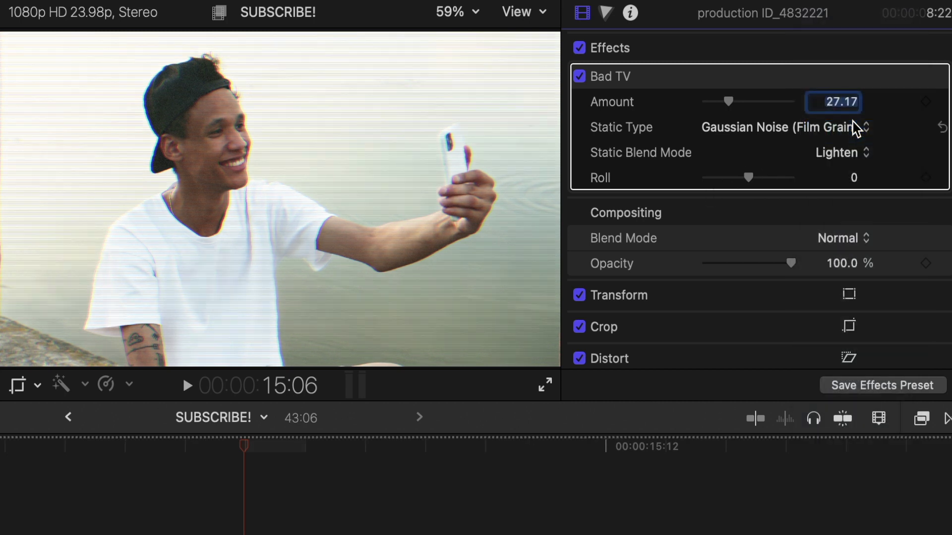
left_click(861, 154)
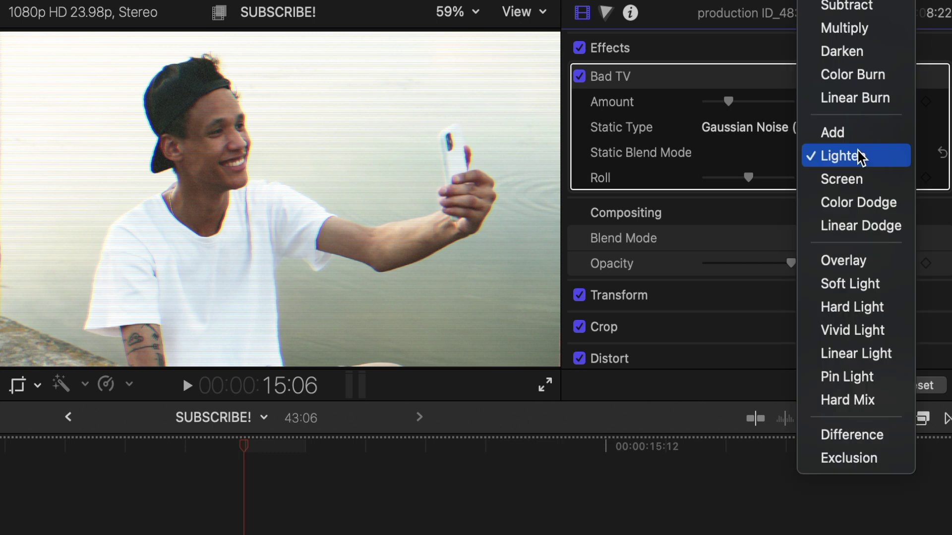
left_click(843, 285)
left_click(847, 158)
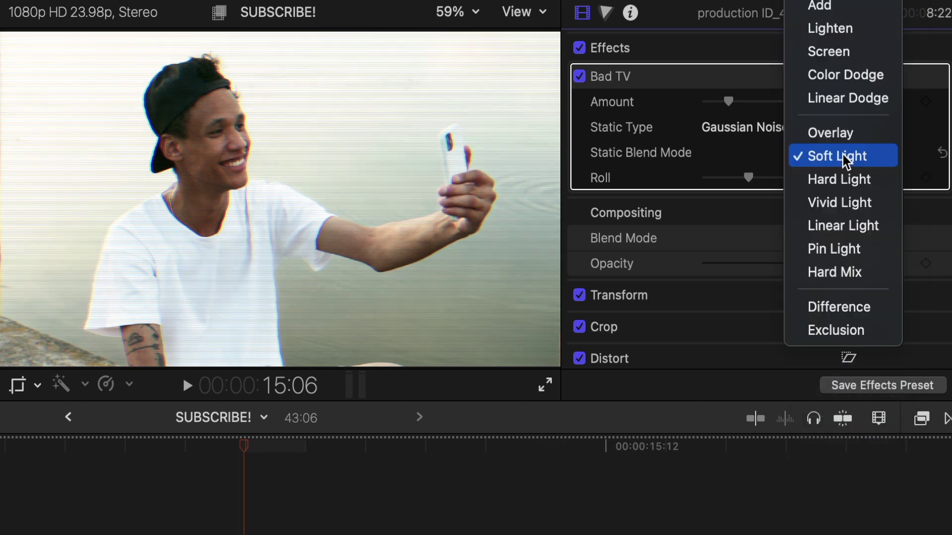
left_click(845, 214)
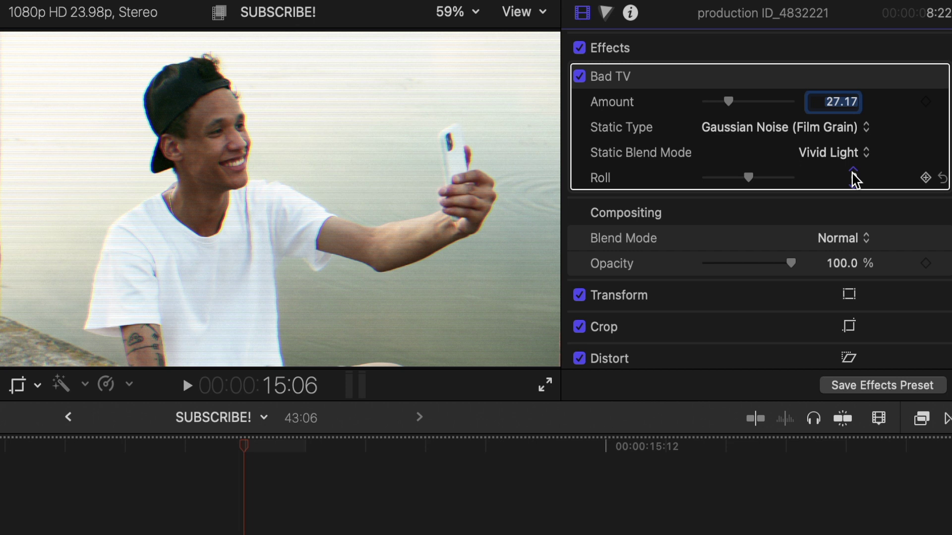
- Try the Linear Light and Pin Light static blend modes, then set Static Blend Mode to Darken
left_click(844, 154)
left_click(836, 184)
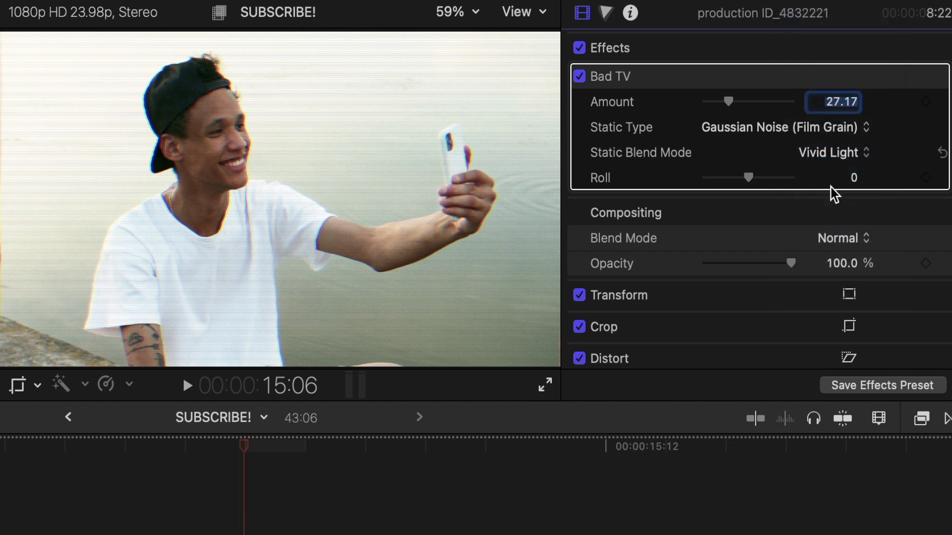
left_click(860, 155)
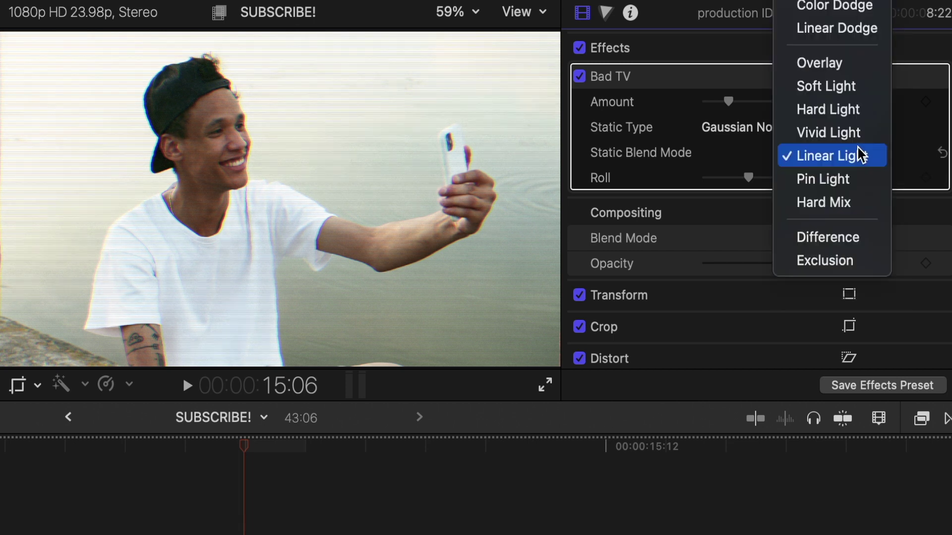
left_click(841, 182)
left_click(856, 154)
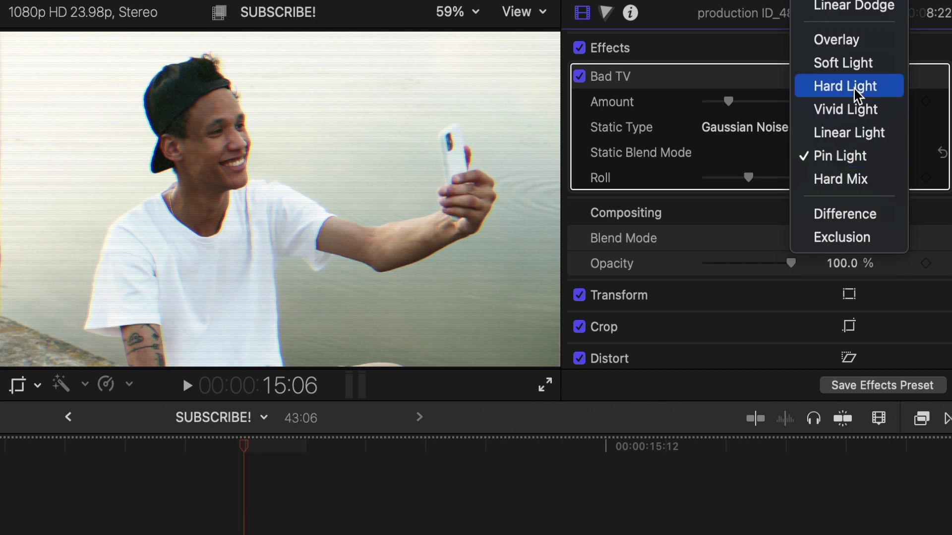
left_click(851, 34)
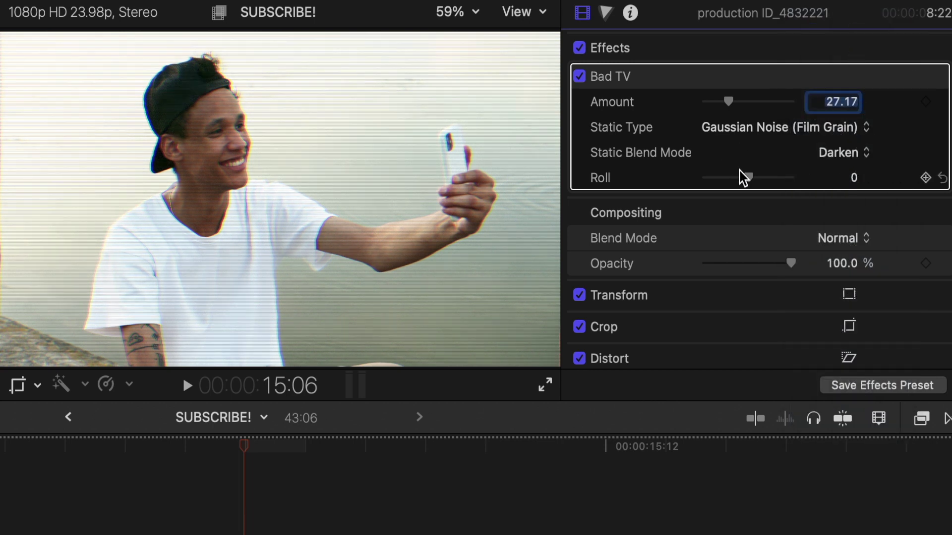
- Try Bad TV Roll values of 40 and 65, playing the clip after each
left_click_drag(749, 179, 767, 177)
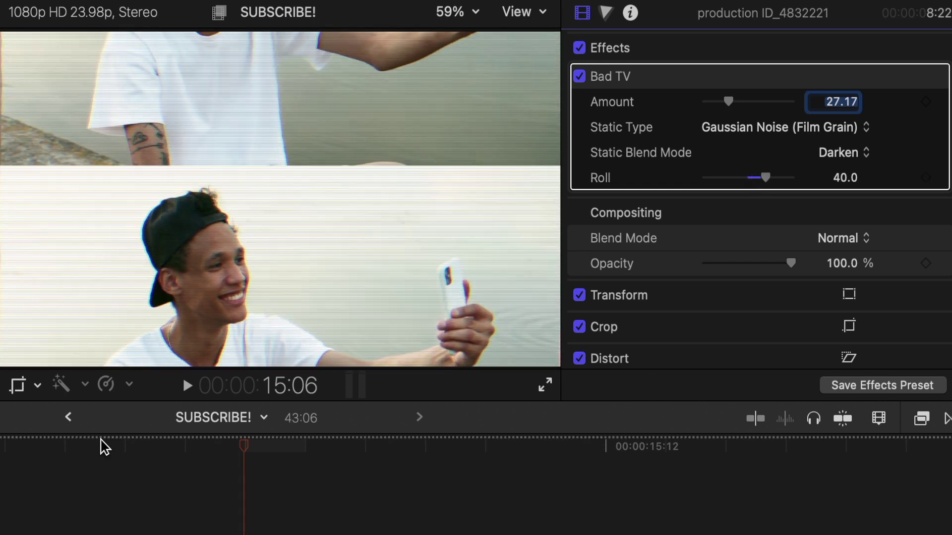
left_click(1, 446)
key("space")
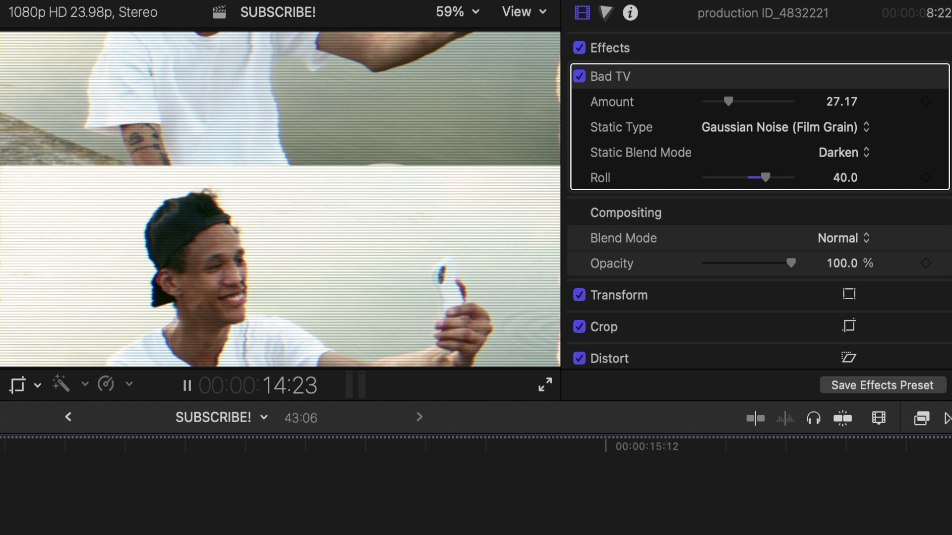
key("space")
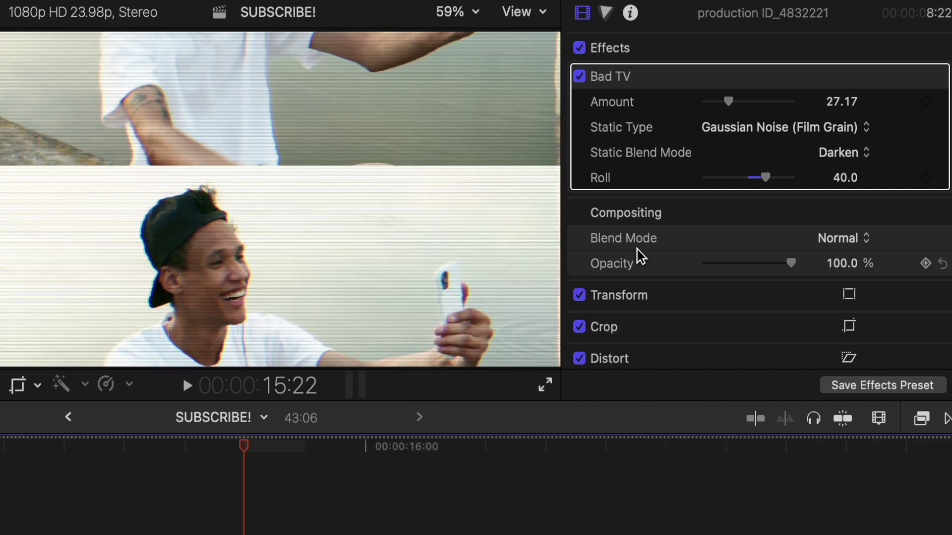
mouse_move(767, 179)
left_mouse_down()
mouse_move(798, 179)
mouse_move(759, 187)
mouse_move(778, 193)
left_mouse_up()
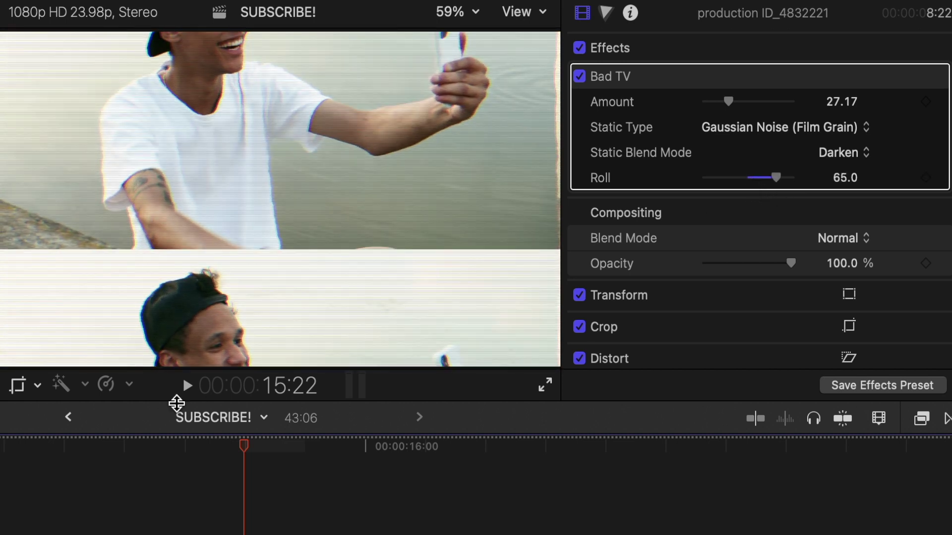
key("space")
key("space")
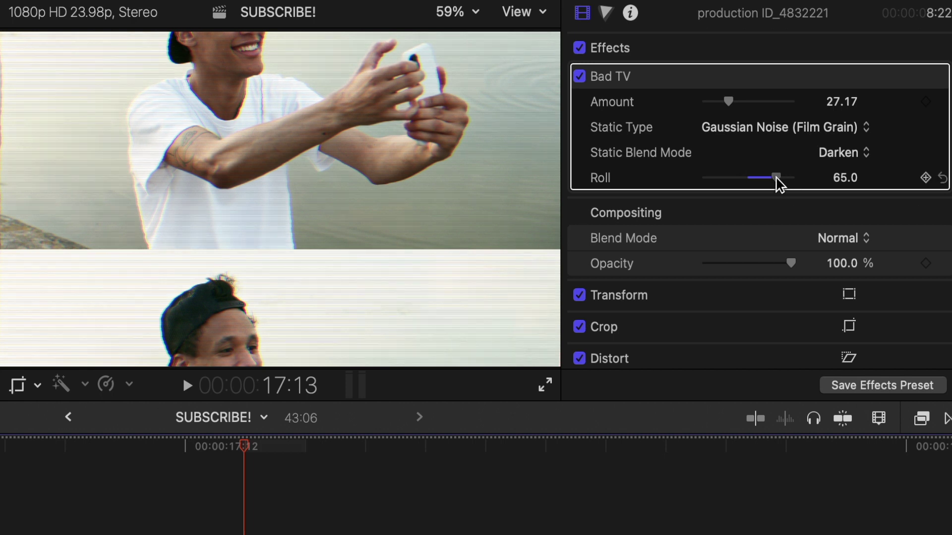
- Set the Bad TV Roll to 29 and play the clip back
left_click_drag(778, 183, 762, 185)
key("space")
key("space")
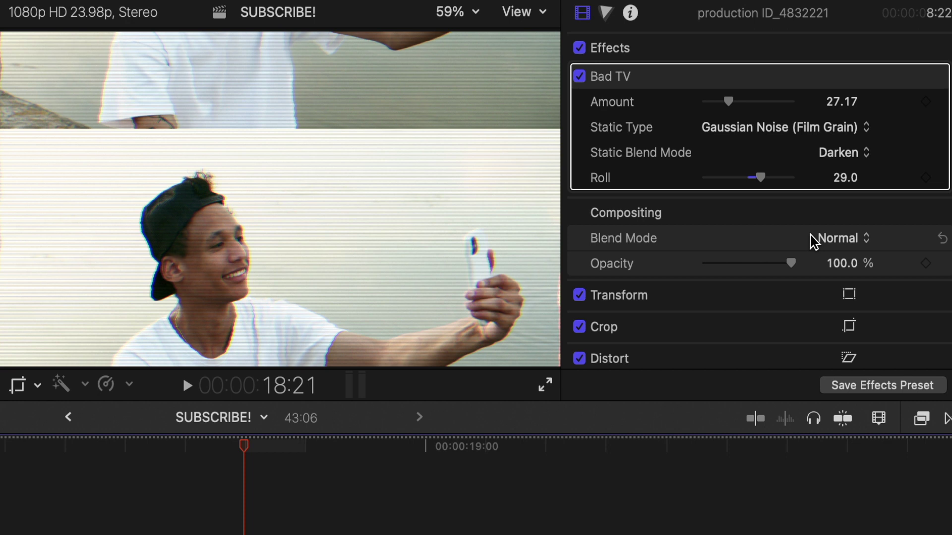
- Try the Multiply and Screen compositing blend modes, then set Blend Mode to Vivid Light and adjust the clip's opacity
left_click(857, 238)
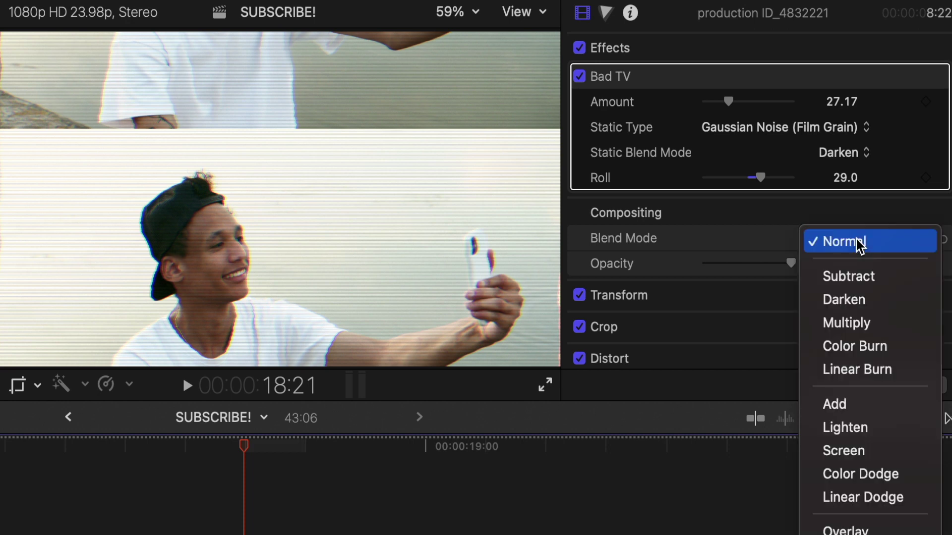
left_click(865, 322)
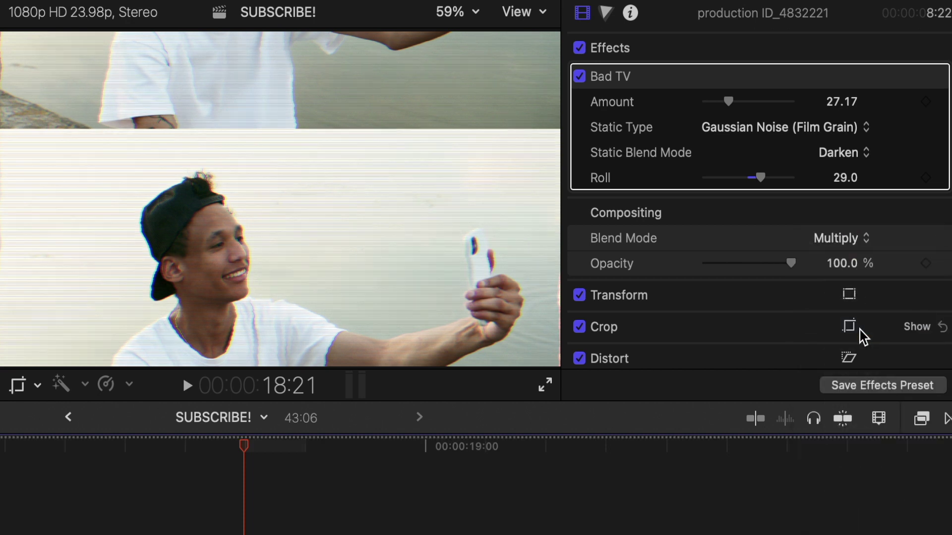
left_click(848, 242)
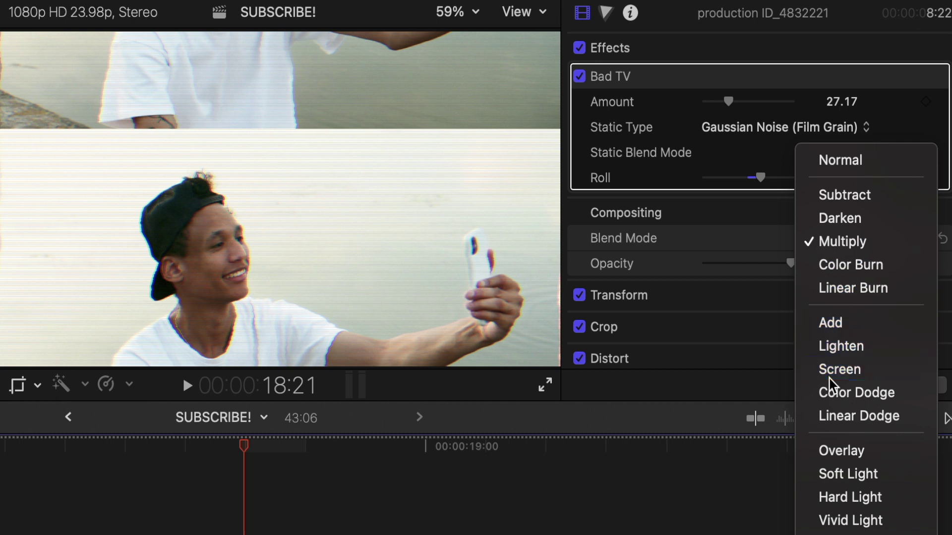
left_click(840, 371)
left_click(857, 236)
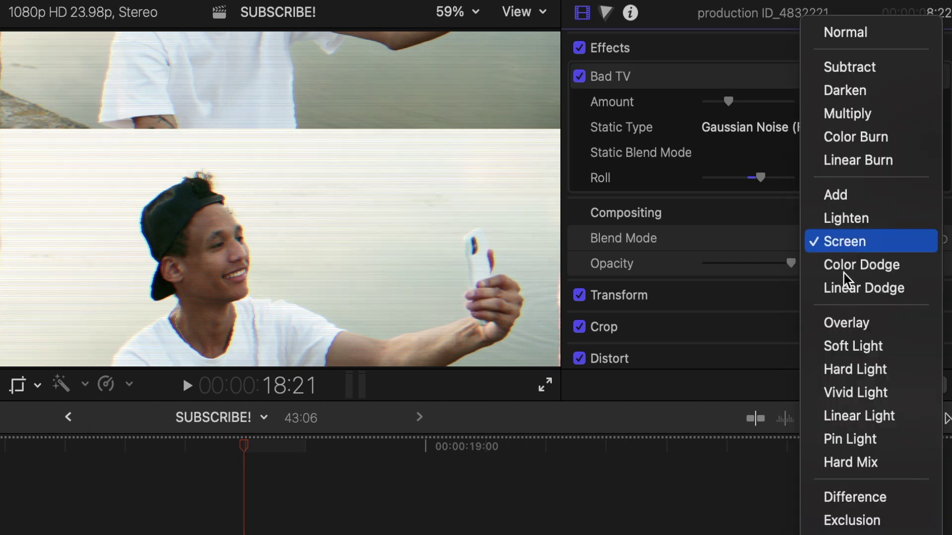
left_click(844, 391)
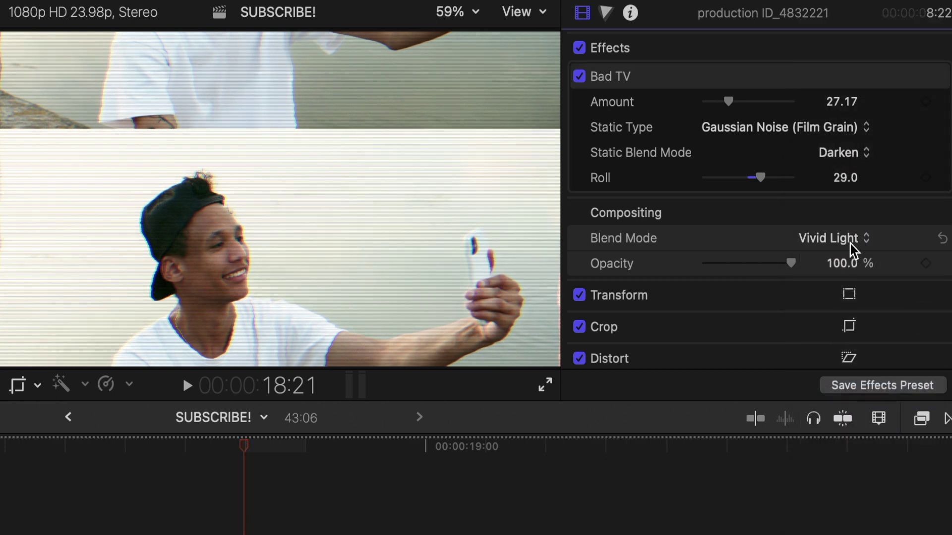
mouse_move(792, 264)
left_mouse_down()
mouse_move(729, 274)
mouse_move(792, 274)
left_mouse_up()
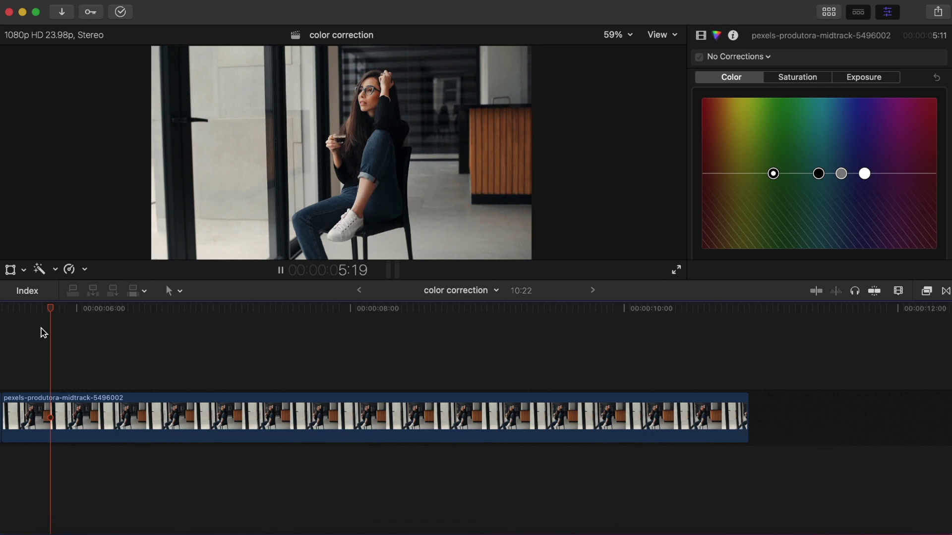
- Play back part of the clip of the seated woman in the color correction project
key("space")
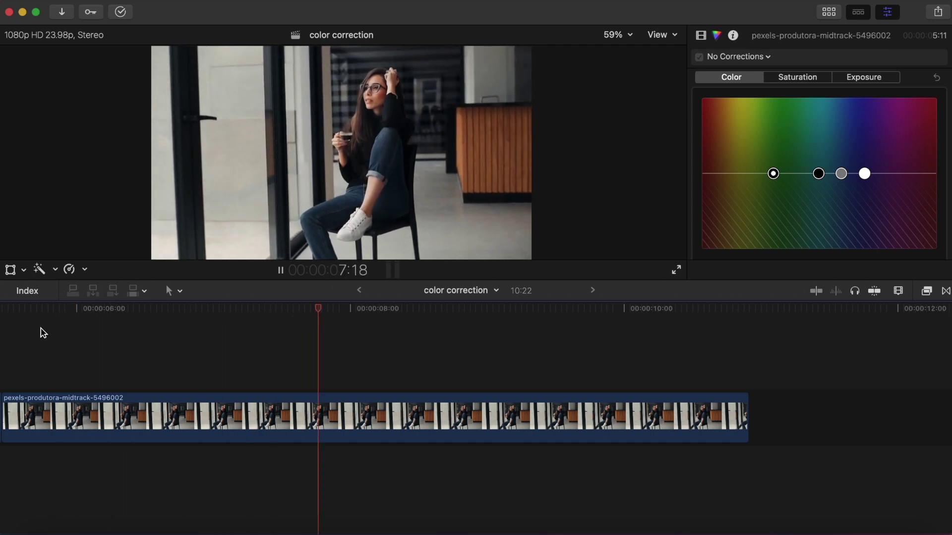
left_click(91, 351)
key("space")
- Apply the Color Board effect to the clip of the seated woman and show it in the video inspector
left_click(186, 413)
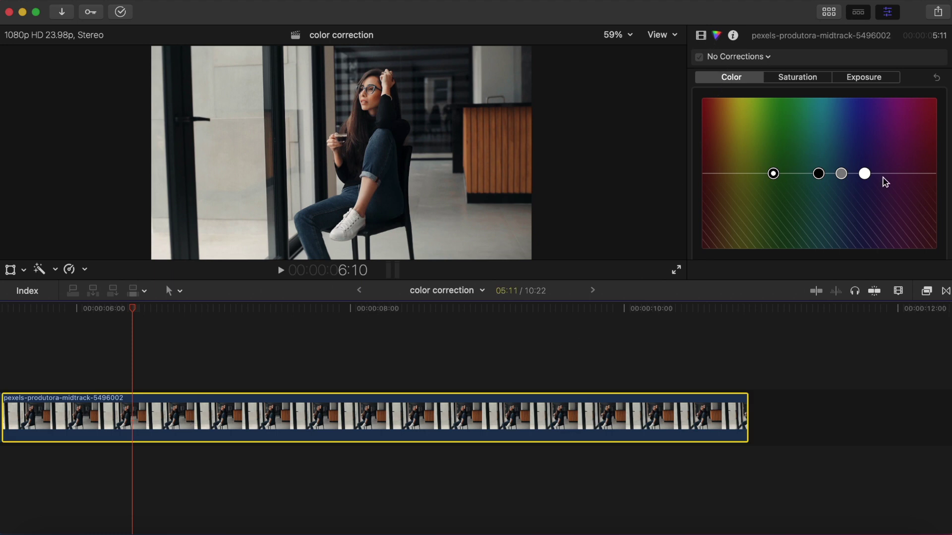
left_click(926, 292)
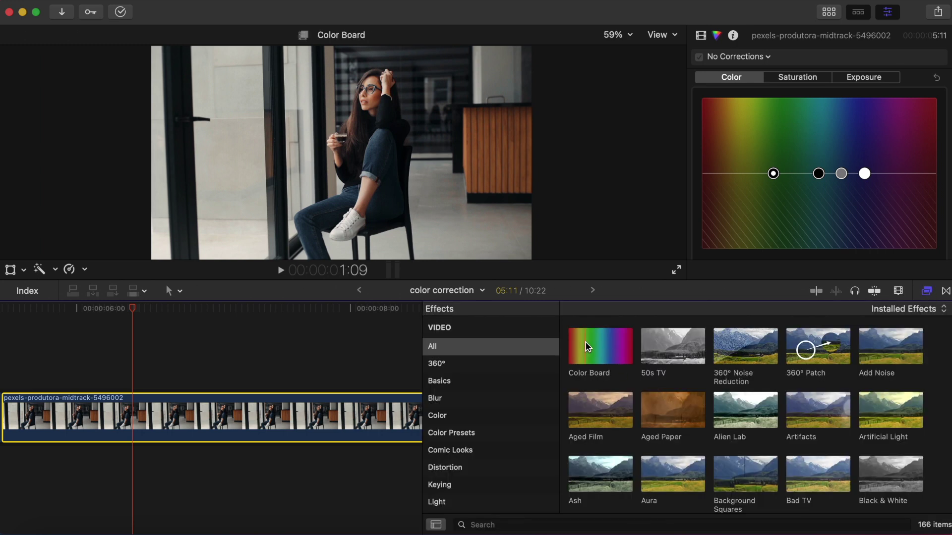
left_click_drag(590, 347, 320, 402)
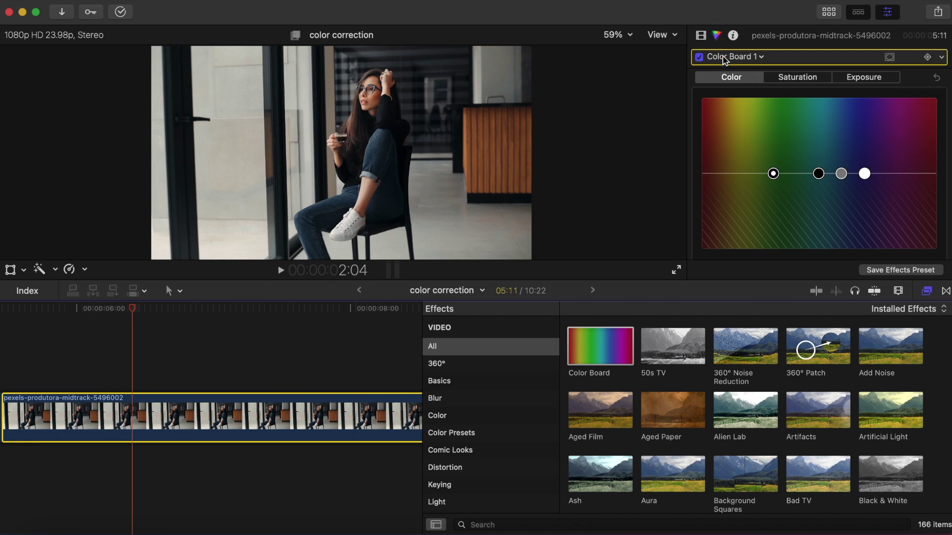
left_click(700, 35)
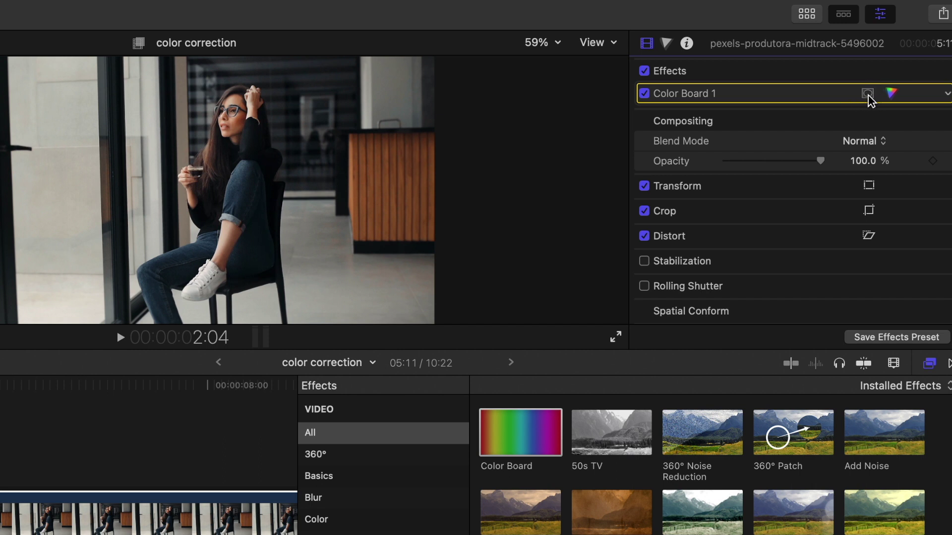
- Add a color mask to Color Board 1 and sample the brown of the wooden counter
left_click(868, 94)
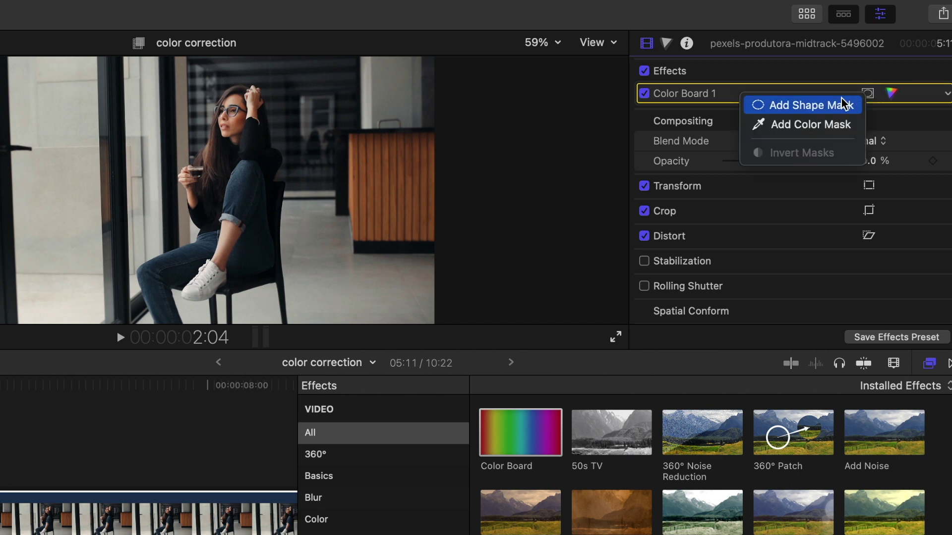
left_click(811, 124)
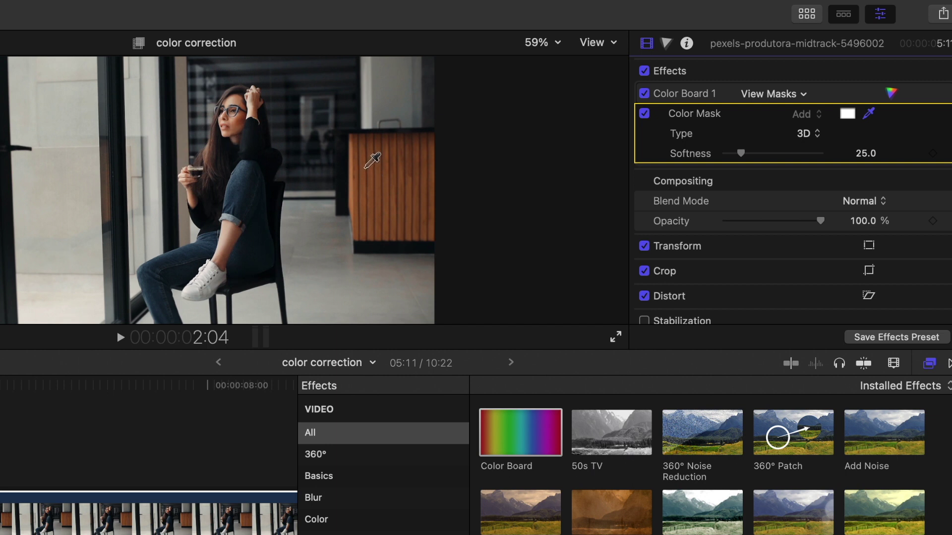
left_click_drag(365, 168, 376, 183)
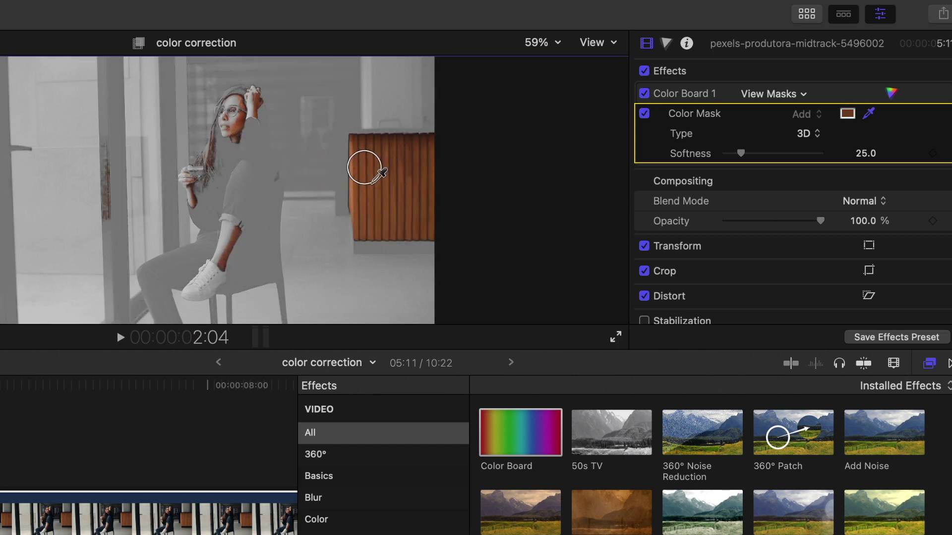
left_click_drag(371, 182, 371, 183)
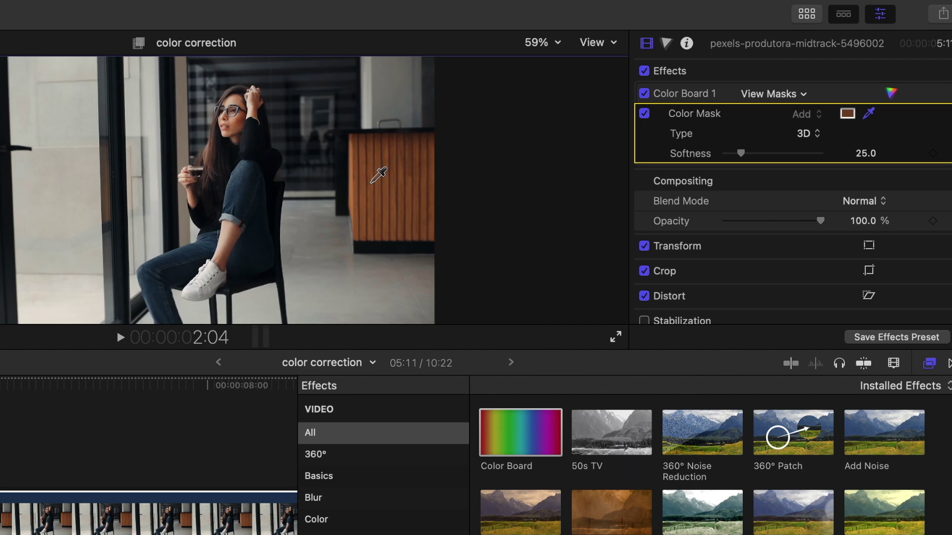
- Tint the masked color on the color board with lowered orange highlights, slight yellow-green shadows, raised magenta midtones and raised global green
left_click(891, 94)
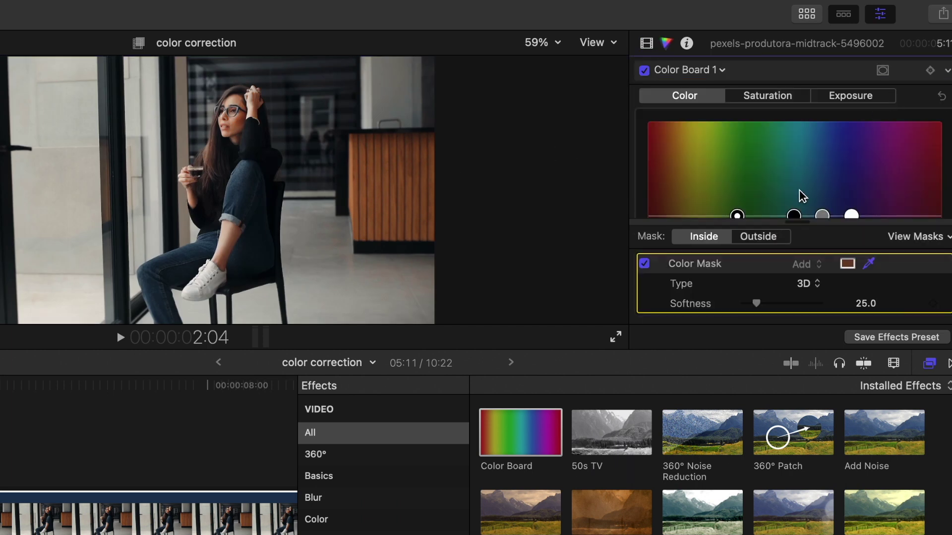
scroll(769, 207, "down", 3)
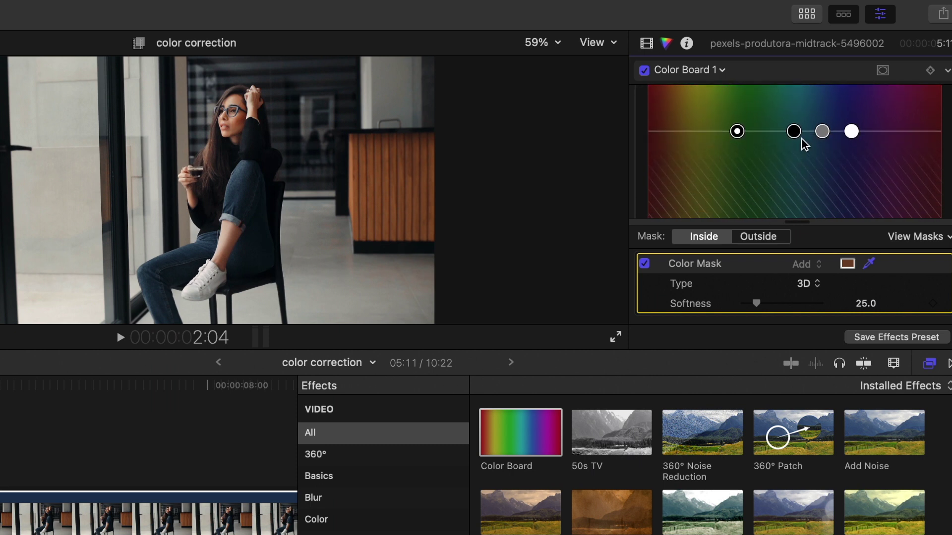
left_click_drag(849, 145, 681, 183)
left_click_drag(793, 131, 734, 102)
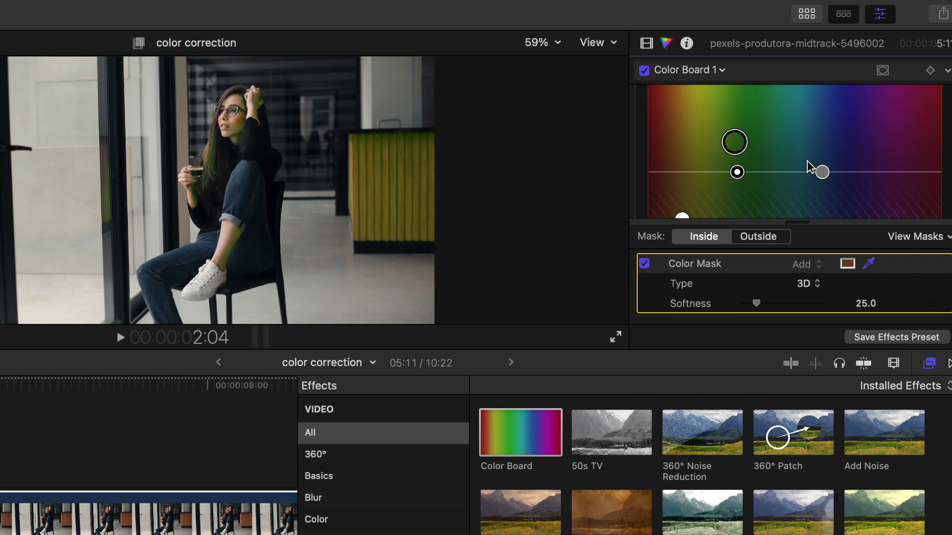
left_click_drag(819, 177, 911, 144)
left_click_drag(737, 178, 779, 109)
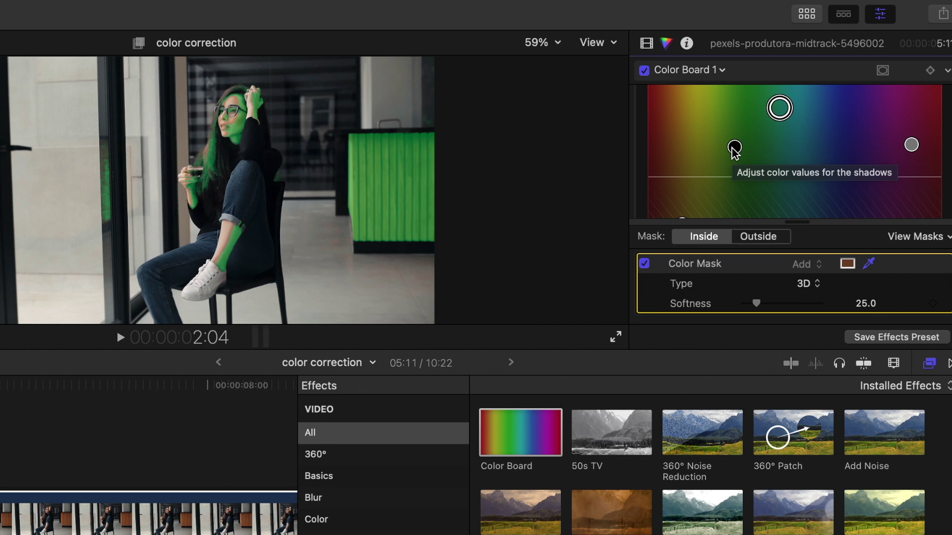
left_click_drag(732, 150, 716, 181)
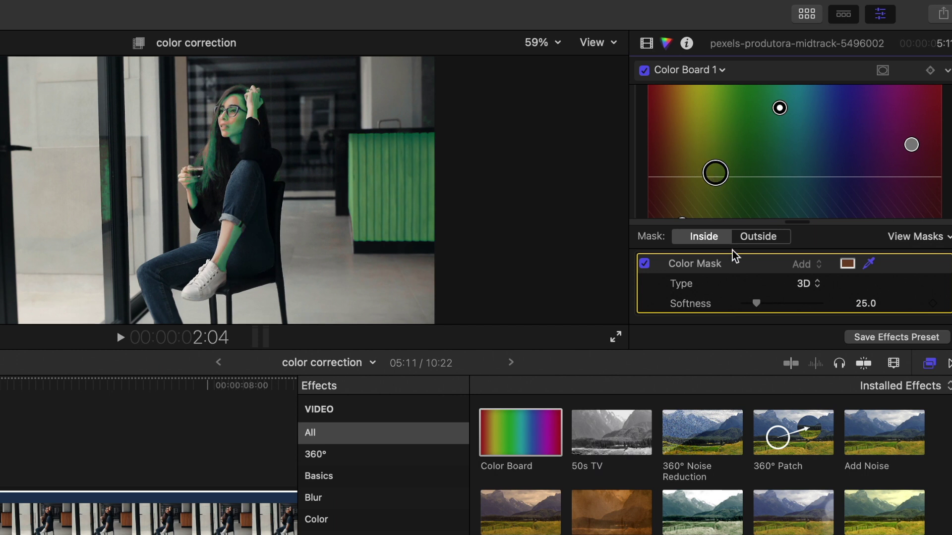
- Set the color mask's Softness to 47
scroll(742, 277, "down", 1)
mouse_move(761, 304)
left_mouse_down()
mouse_move(785, 304)
mouse_move(747, 304)
mouse_move(846, 313)
mouse_move(769, 313)
left_mouse_up()
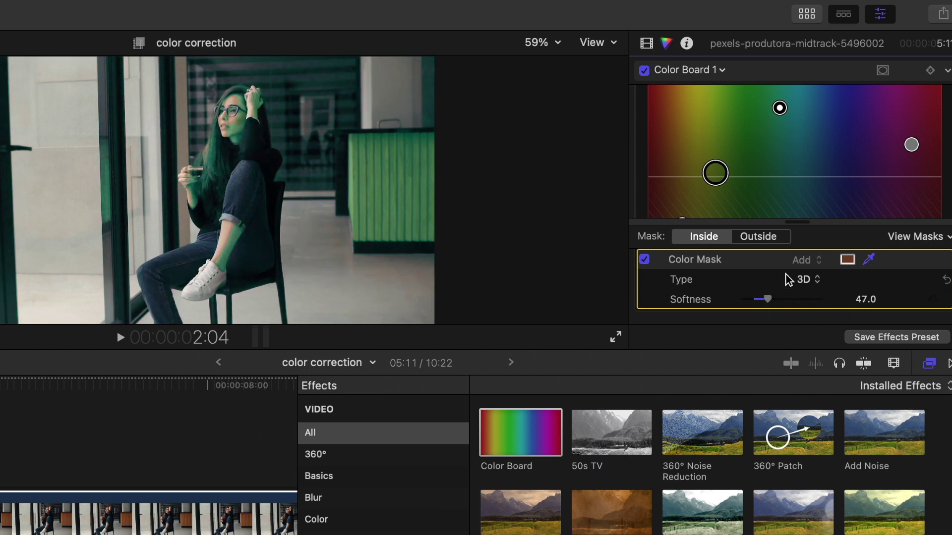
- Pull the global color control for the area outside the color mask slightly below neutral in the yellow range, then return to the inside adjustments
left_click(766, 235)
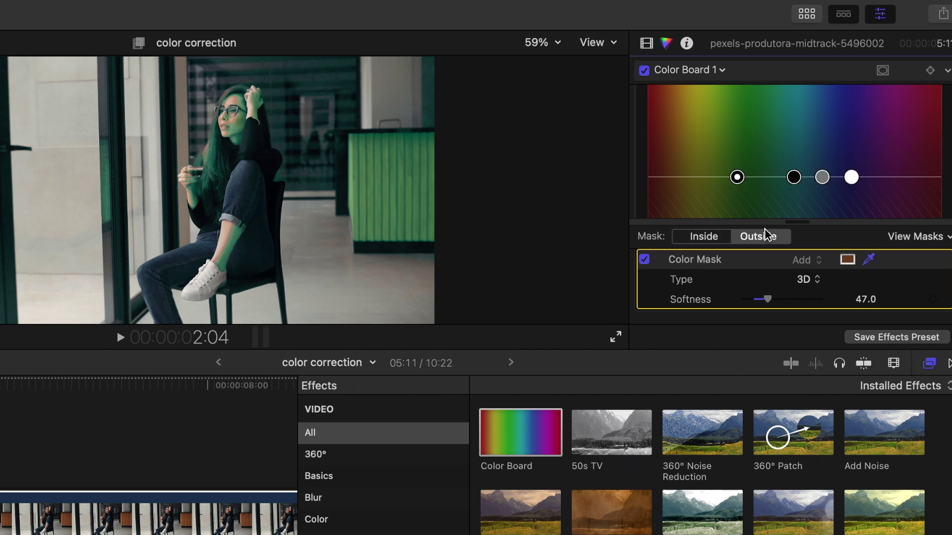
left_click(707, 241)
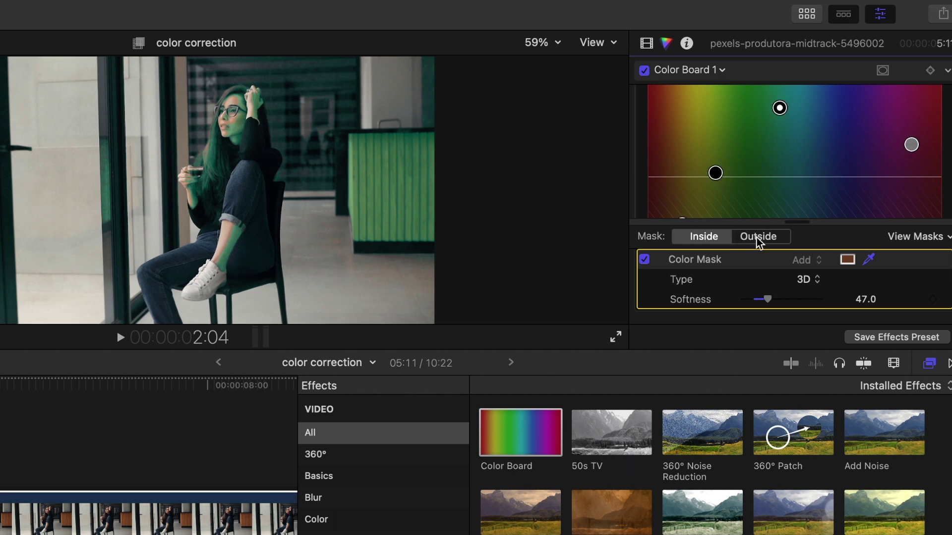
left_click(760, 238)
left_click_drag(737, 177, 711, 191)
left_click(706, 236)
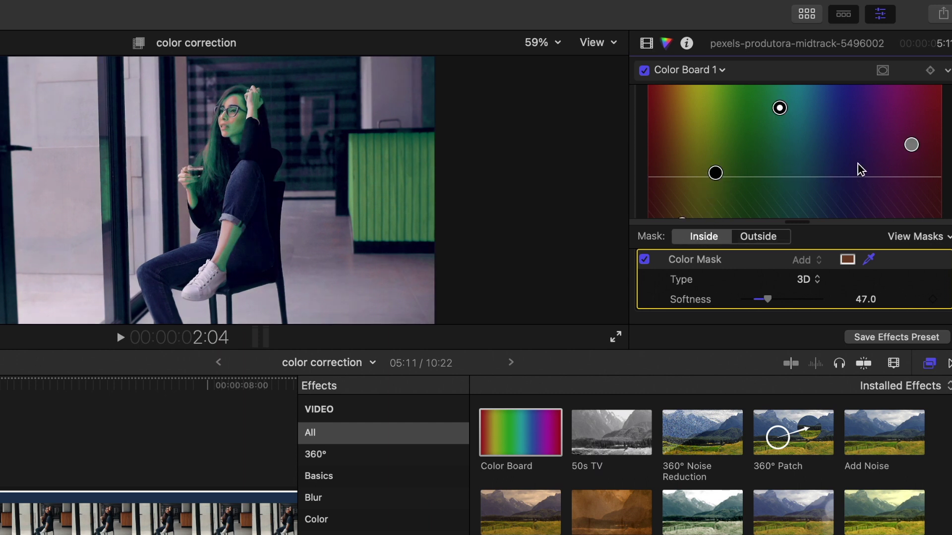
- Set the midtones color inside the mask to 284° and -64%
left_click_drag(915, 145, 793, 197)
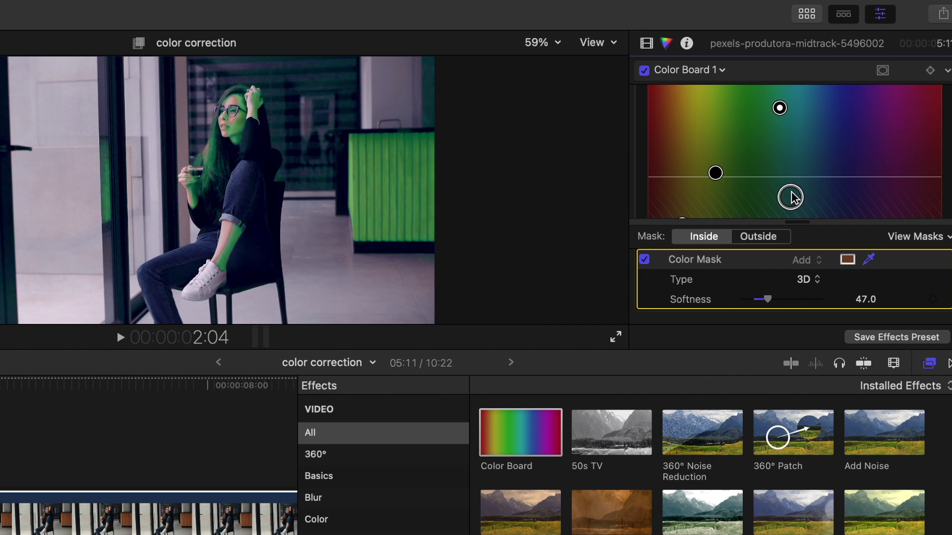
scroll(845, 186, "down", 5)
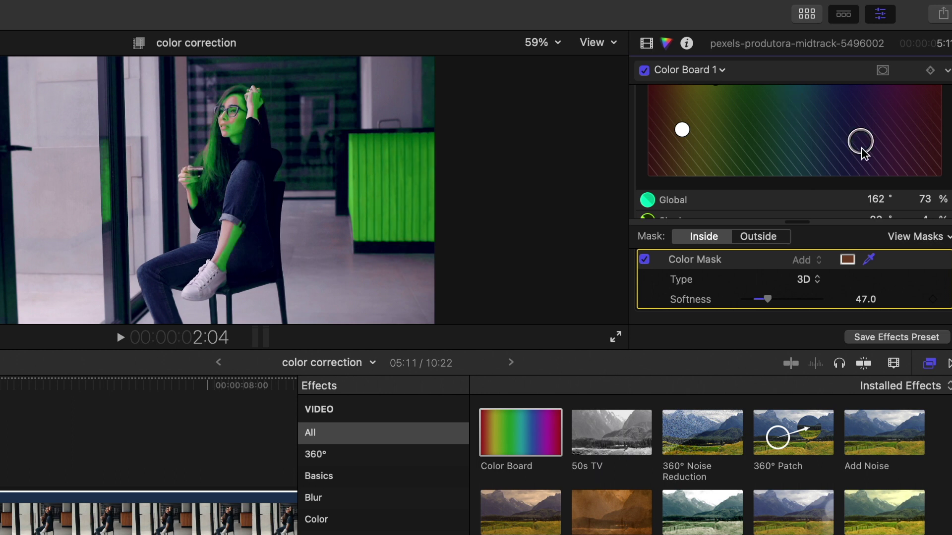
left_click_drag(867, 147, 878, 146)
scroll(831, 201, "down", 3)
scroll(830, 201, "down", 1)
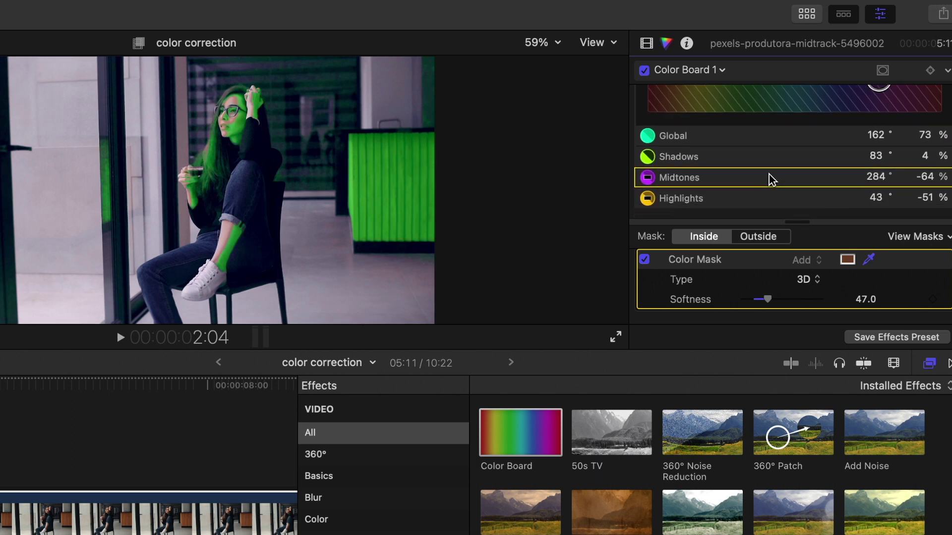
- Set the shadows color inside the mask to 112° and 10%
left_click(738, 158)
scroll(740, 154, "up", 4)
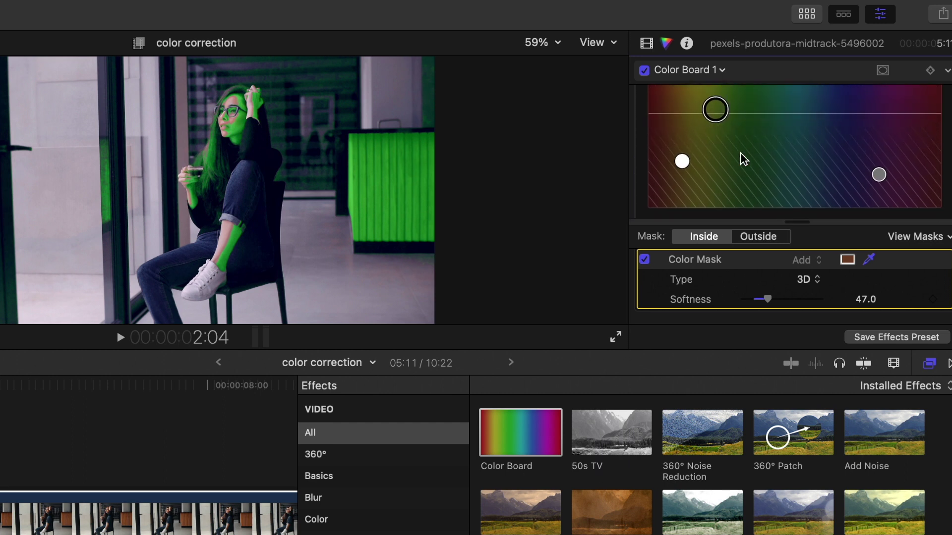
left_click_drag(717, 117, 744, 114)
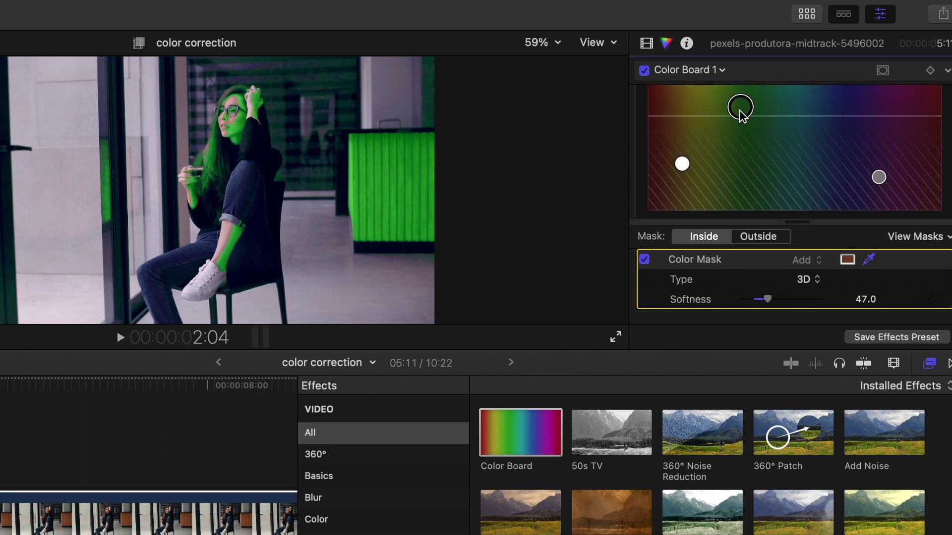
scroll(744, 114, "down", 3)
scroll(739, 109, "down", 3)
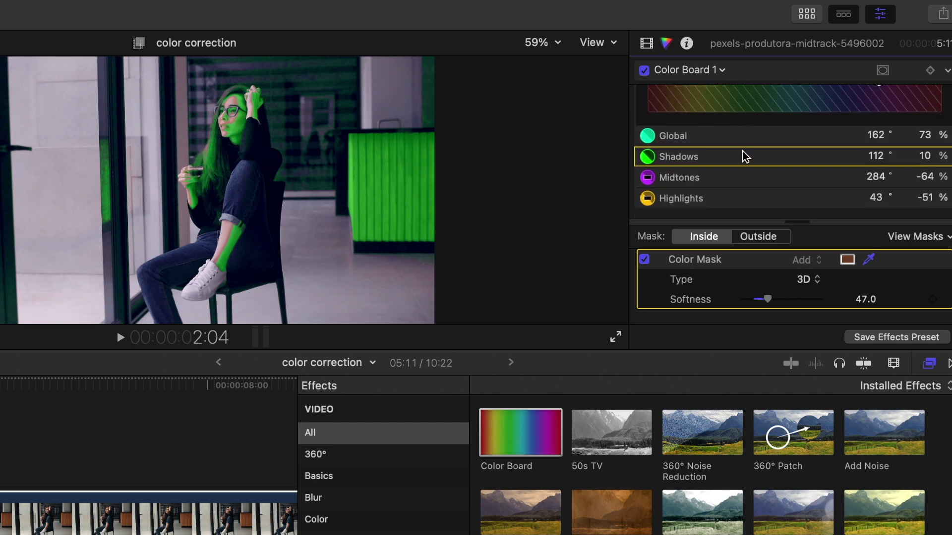
scroll(790, 201, "up", 5)
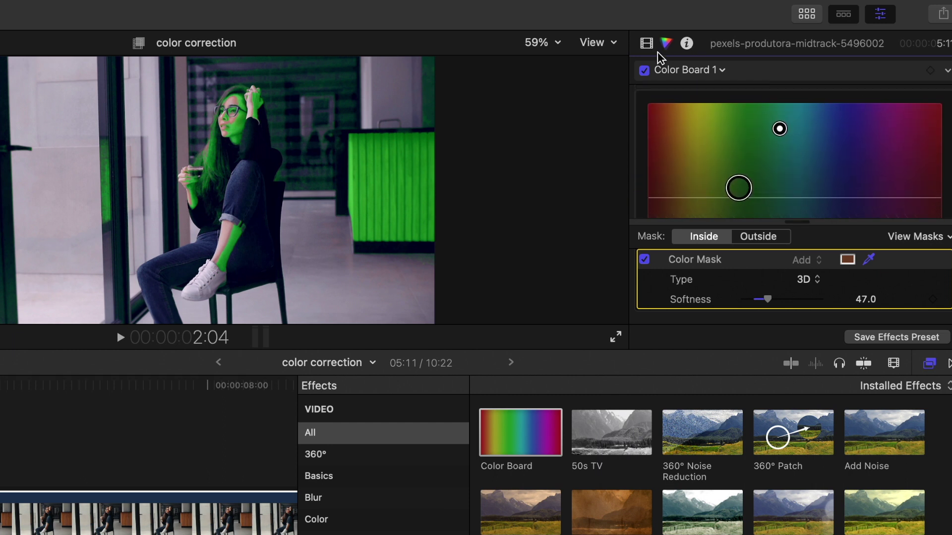
- Try the Darken, Screen and Linear Light blend modes on the clip of the seated woman
left_click(647, 44)
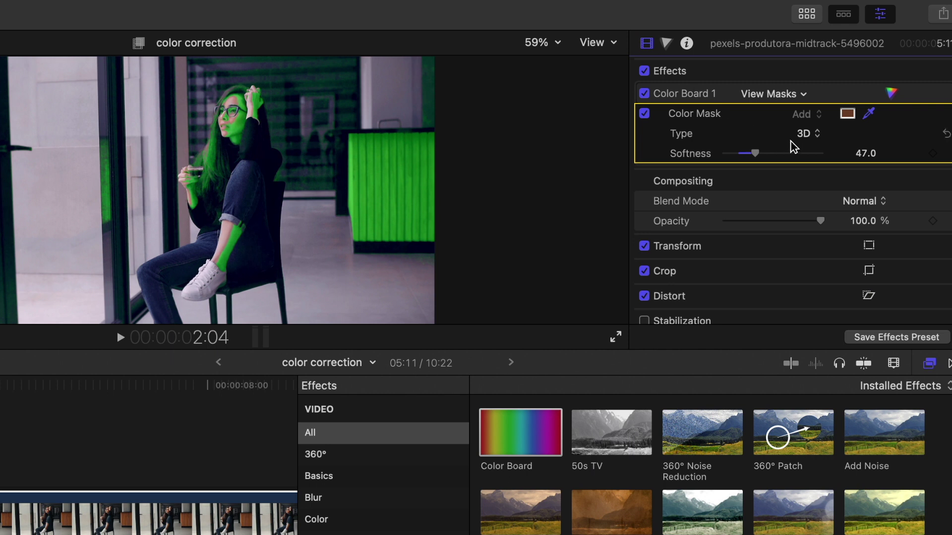
scroll(793, 146, "down", 1)
left_click_drag(822, 192, 843, 194)
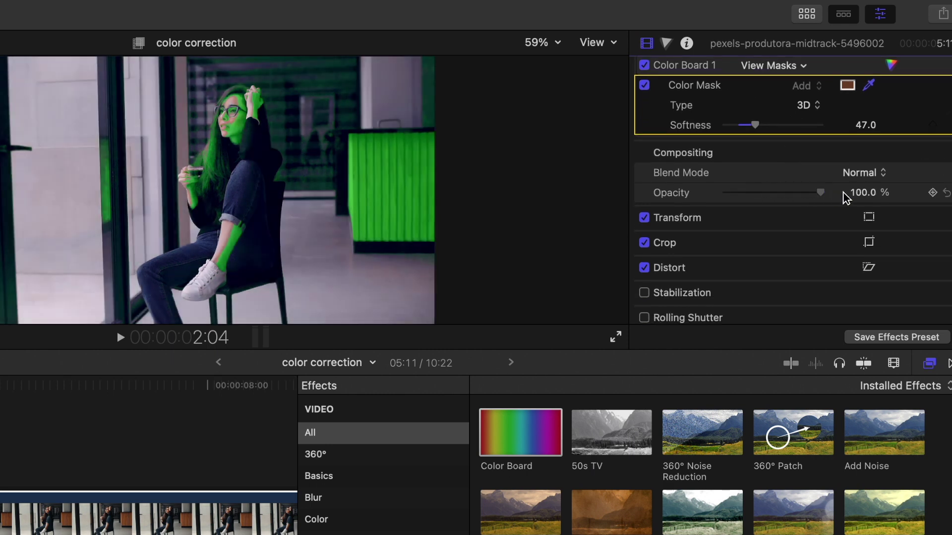
left_click(875, 171)
left_click(886, 222)
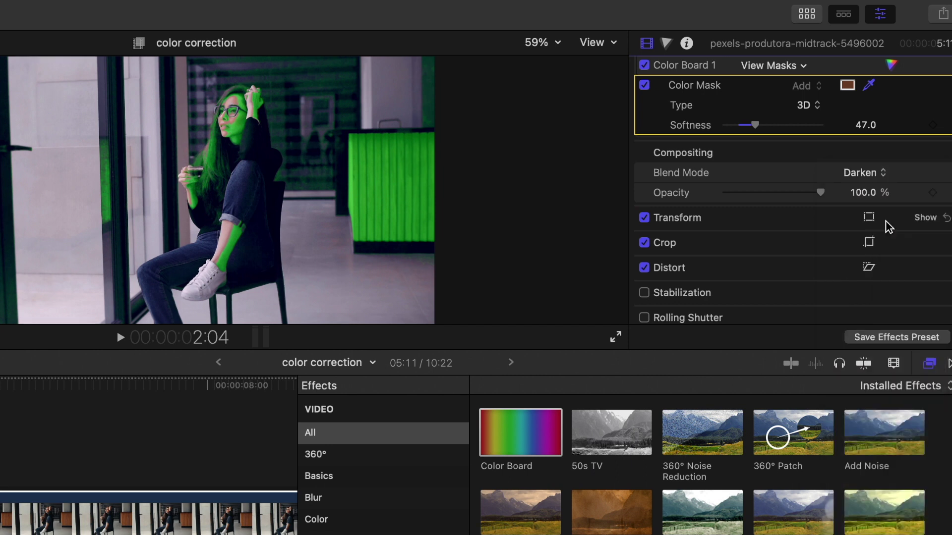
left_click(866, 173)
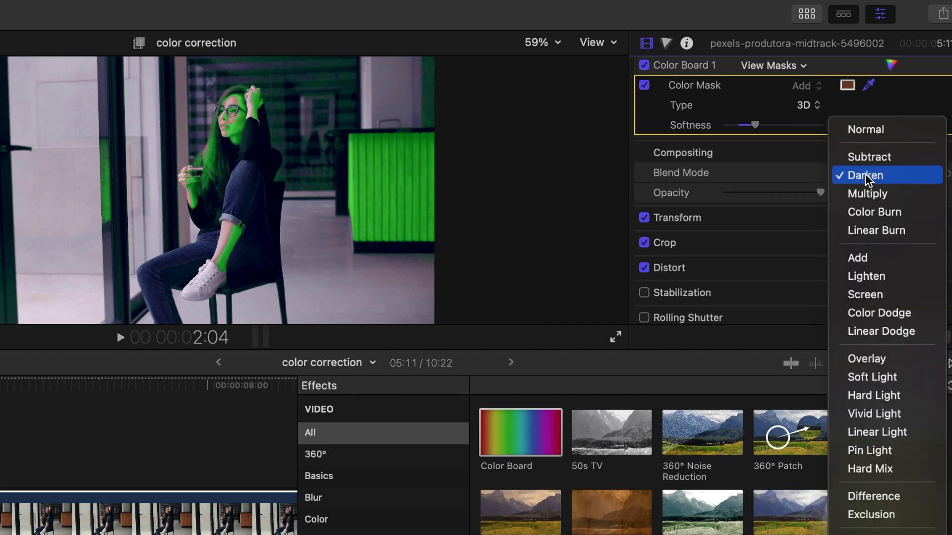
left_click(865, 295)
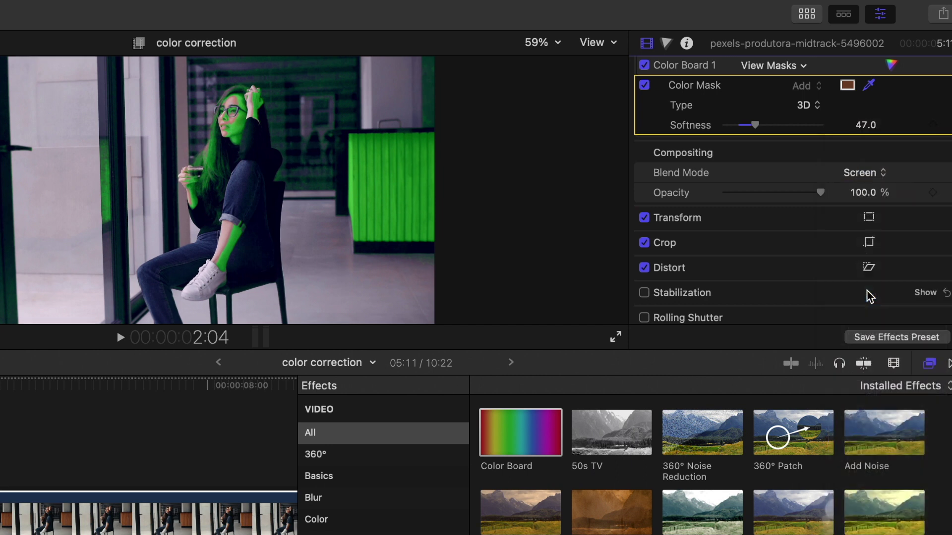
left_click(872, 174)
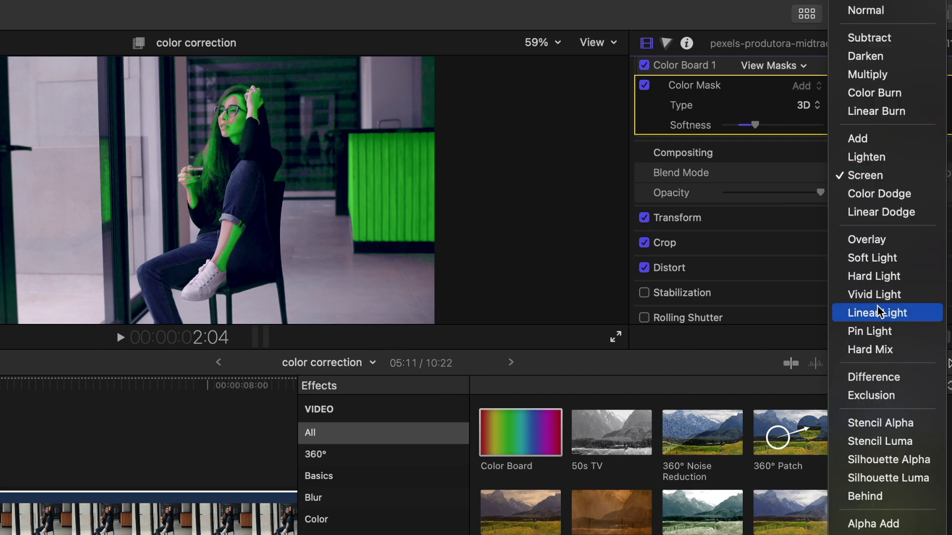
left_click(877, 307)
- Try the Stencil Luma, Stencil Alpha and Behind blend modes on the clip
left_click(868, 171)
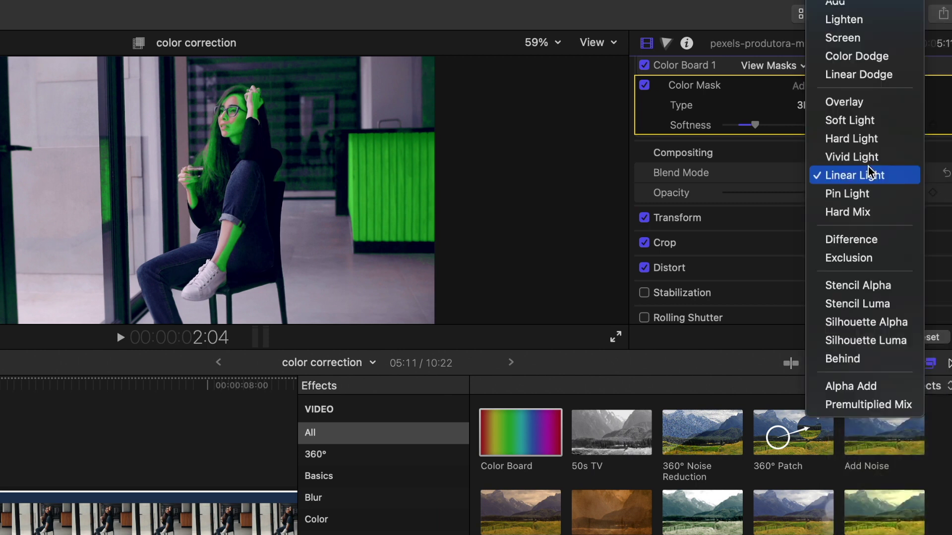
left_click(852, 302)
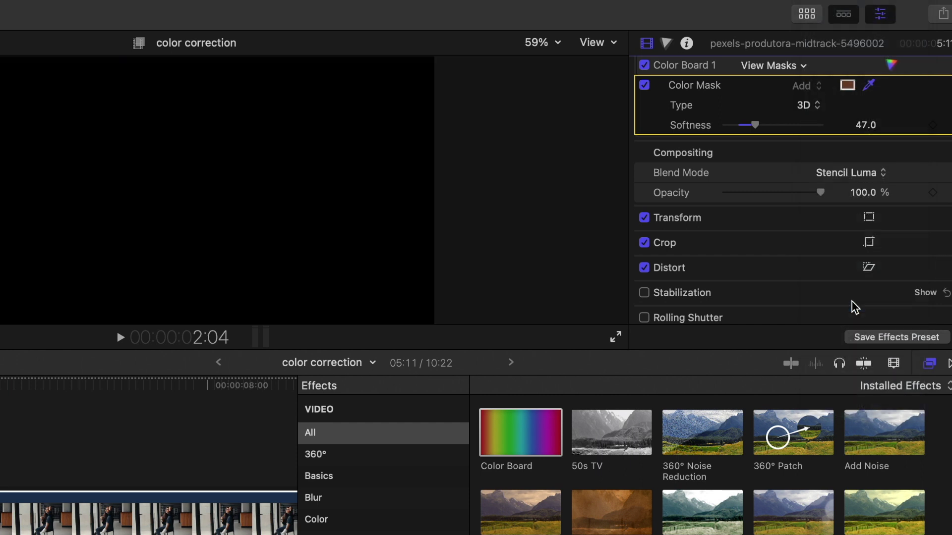
left_click(864, 171)
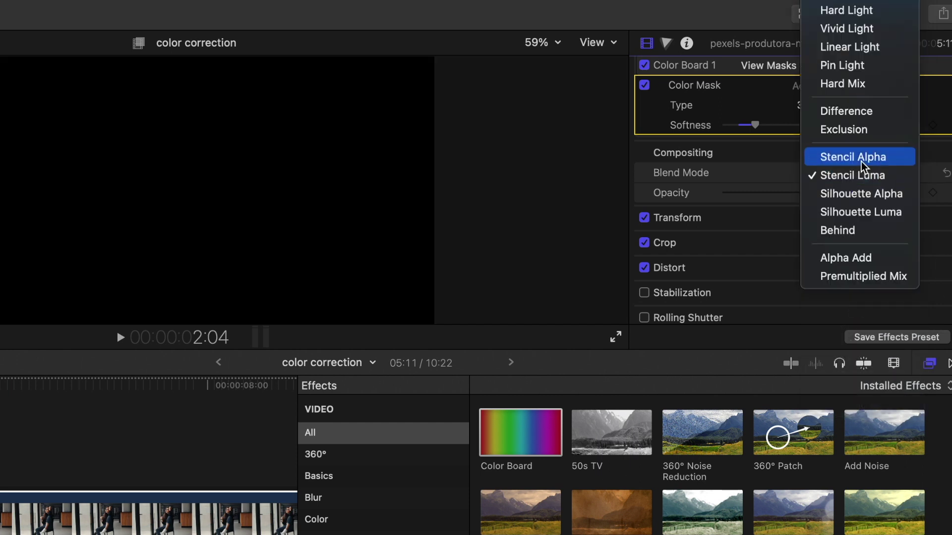
left_click(861, 162)
left_click(868, 175)
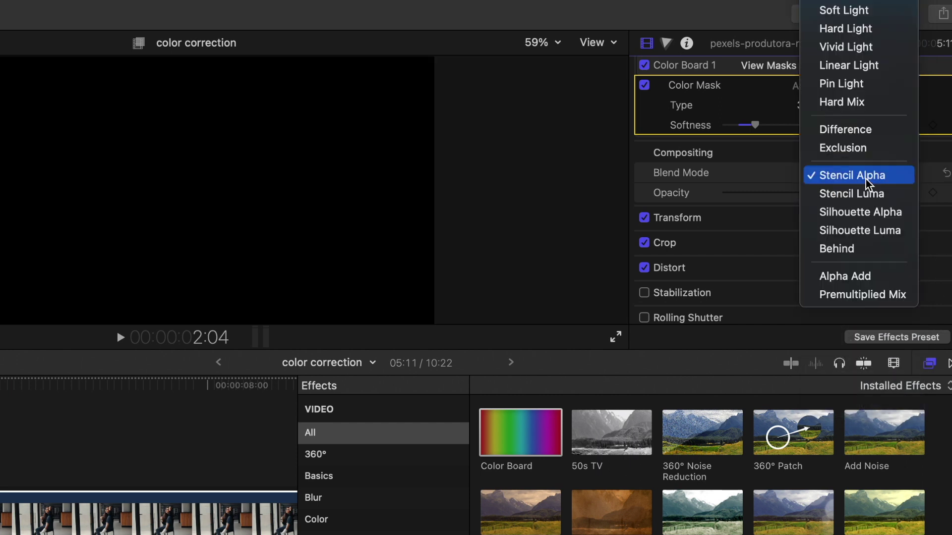
left_click(852, 248)
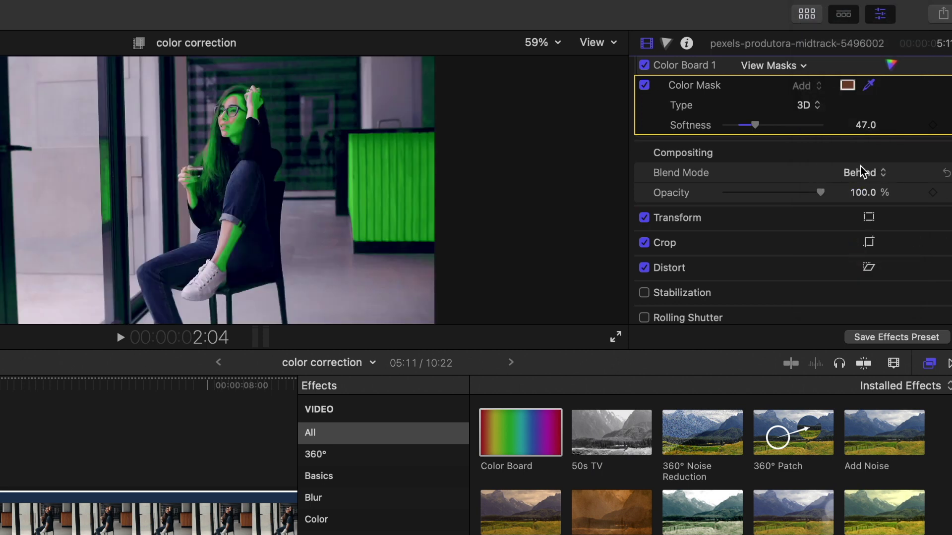
- Try the Multiply blend mode on the clip and return the blend mode to Normal
left_click(872, 175)
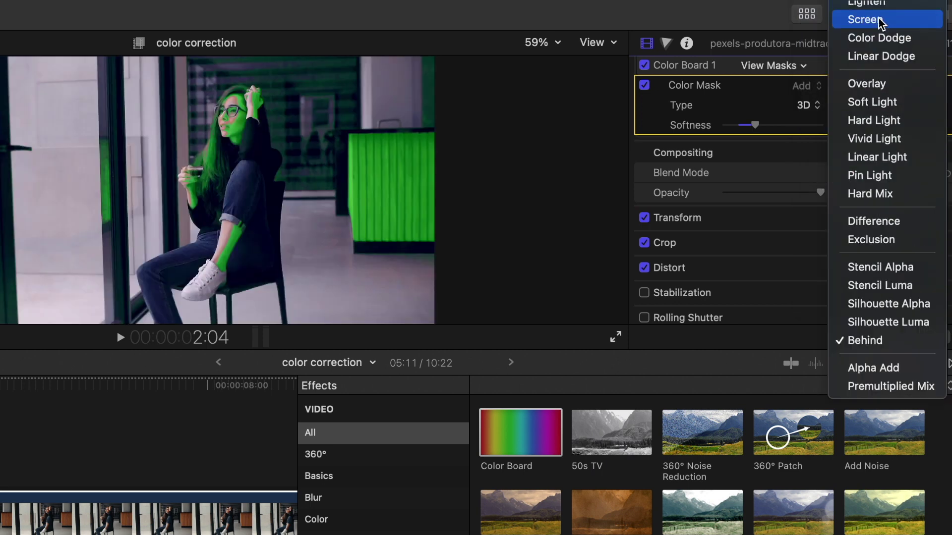
left_click(873, 53)
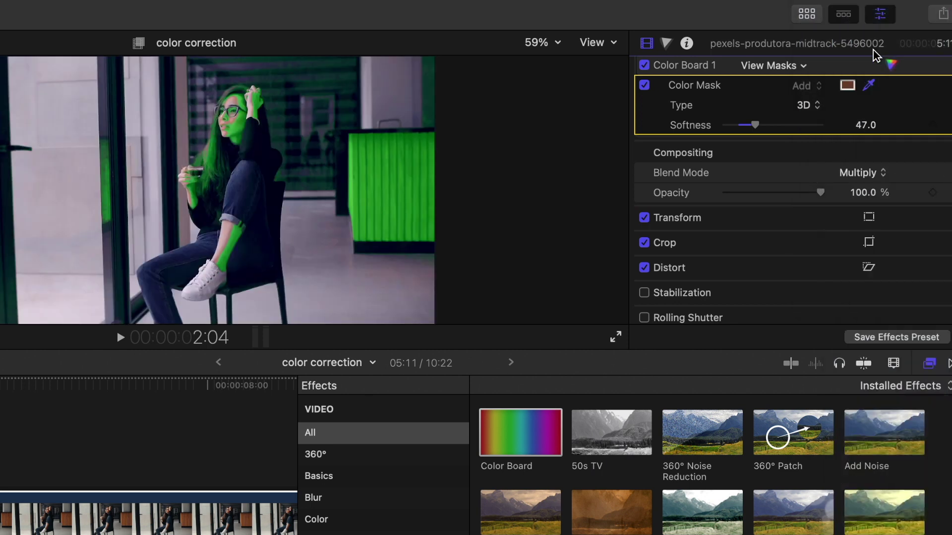
left_click(865, 173)
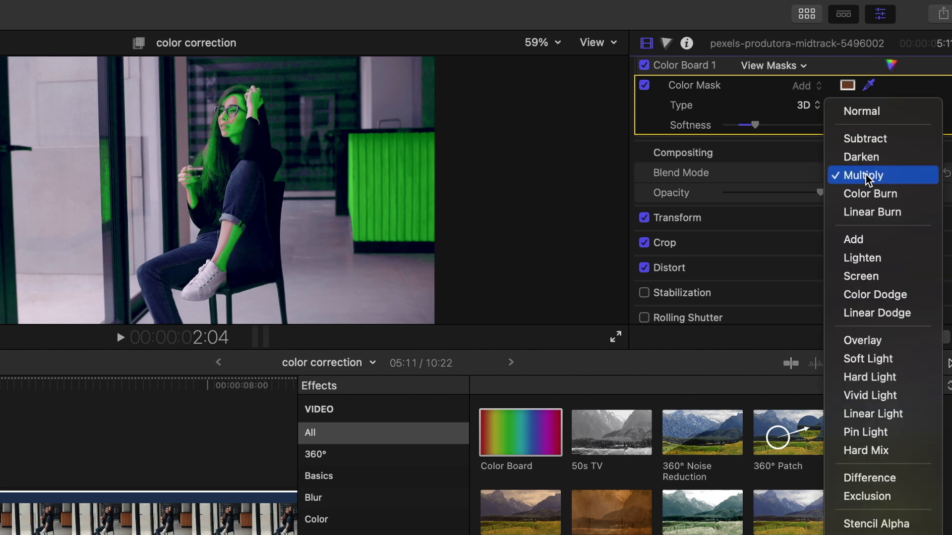
left_click(870, 117)
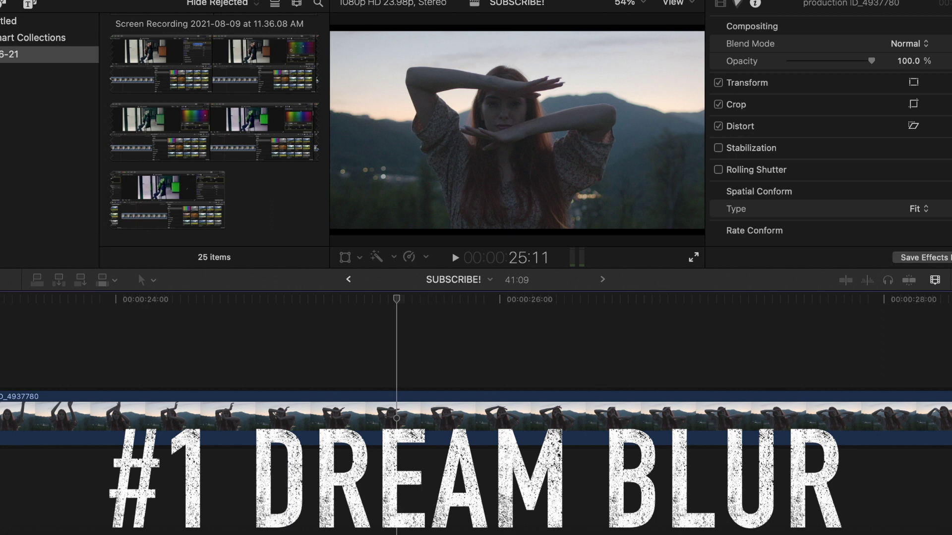
- Clear the effects search and apply the Focus effect from the Blur category to the clip of the woman with crossed arms
left_click(935, 280)
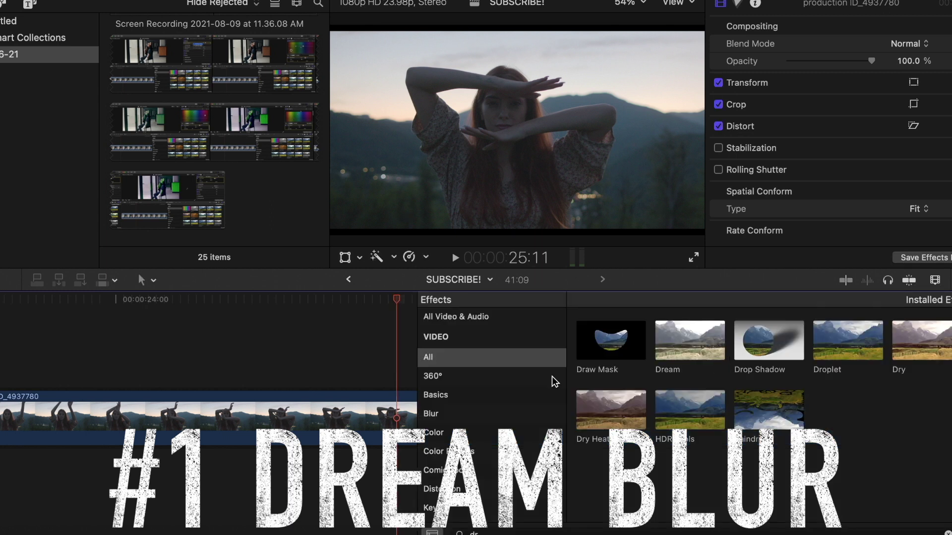
left_click(947, 533)
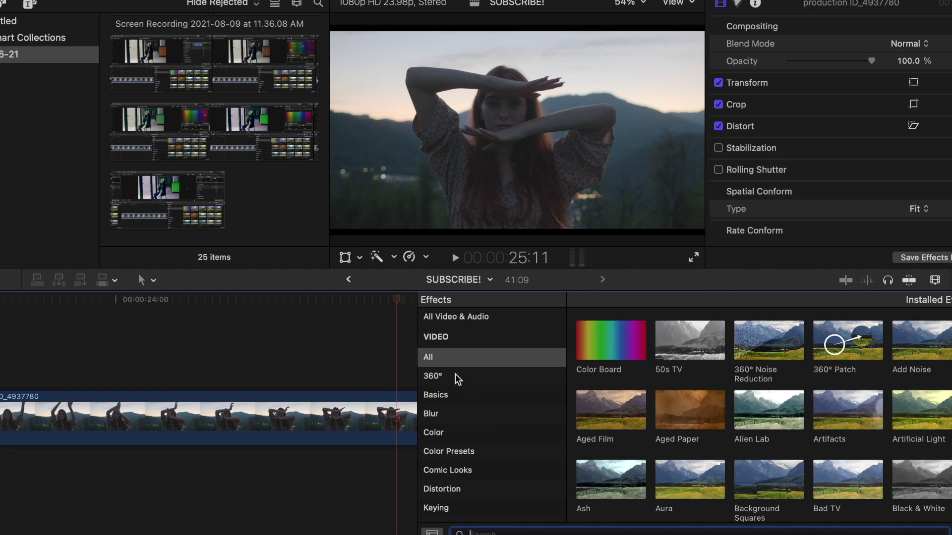
left_click(458, 419)
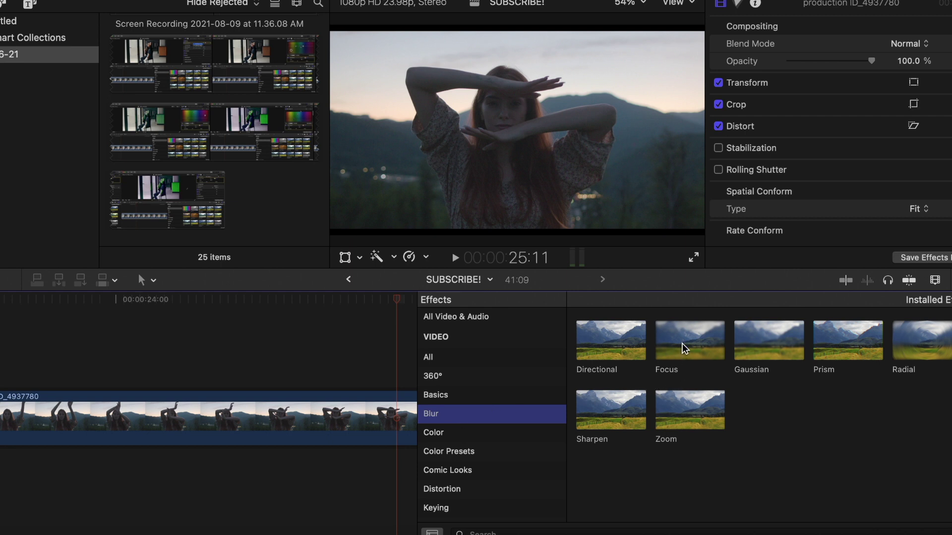
left_click_drag(689, 335, 299, 422)
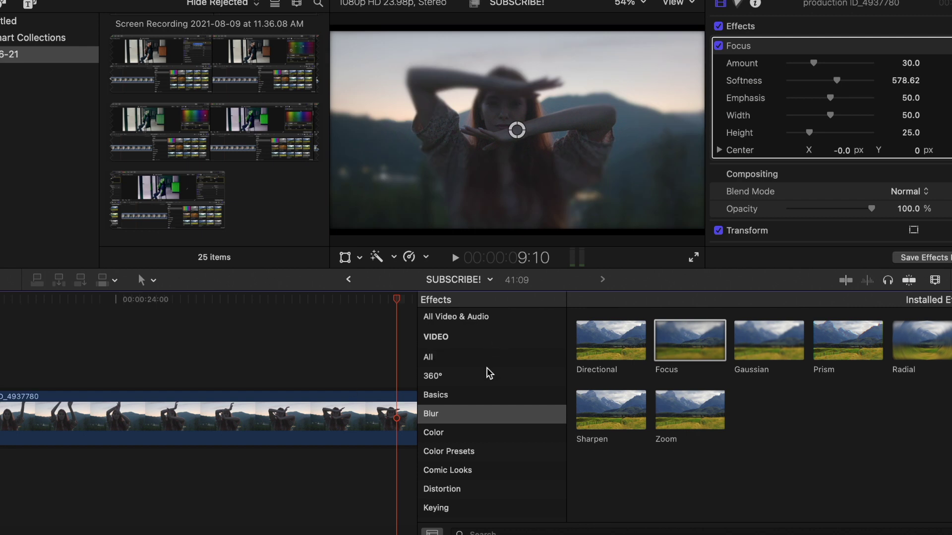
- Search all video effects for "dream" and apply the Dream effect to the same clip
left_click(570, 531)
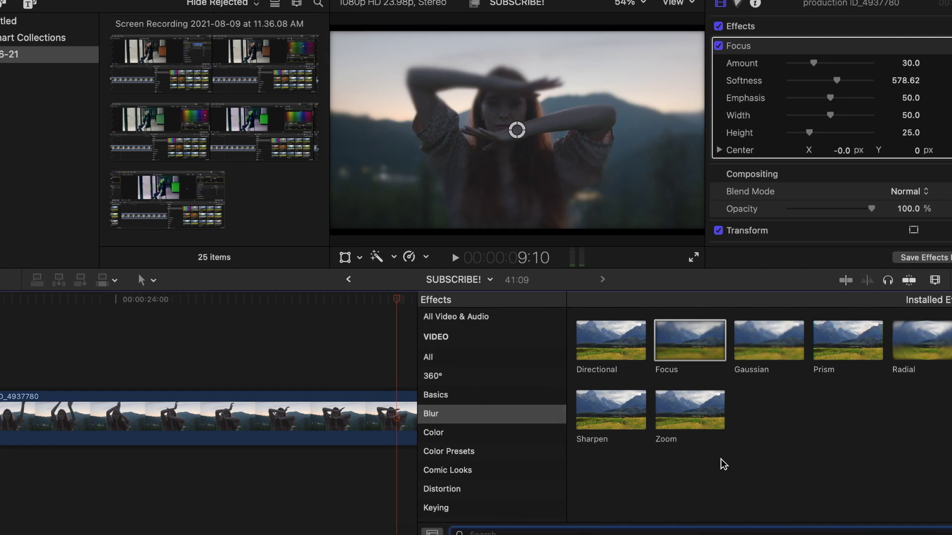
type("dd")
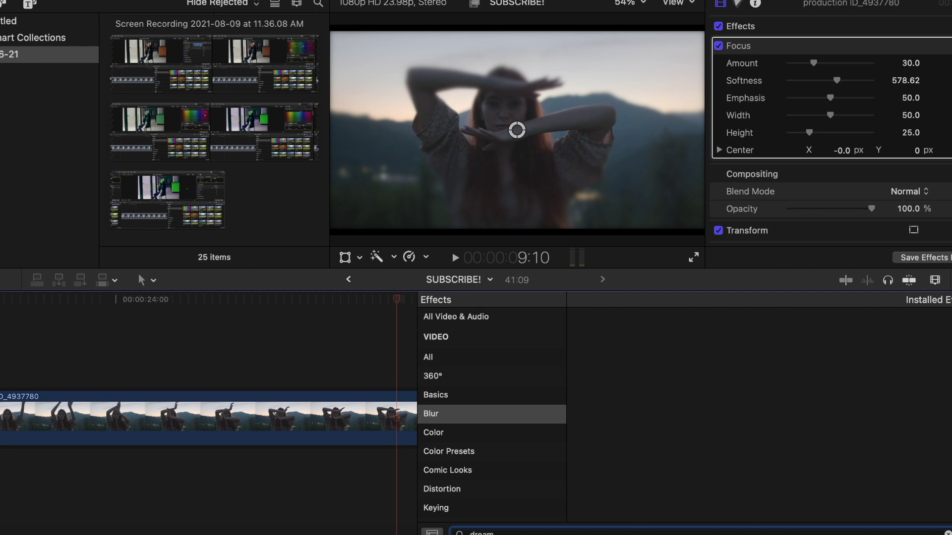
left_click(466, 375)
left_click(477, 361)
left_click_drag(615, 345, 308, 418)
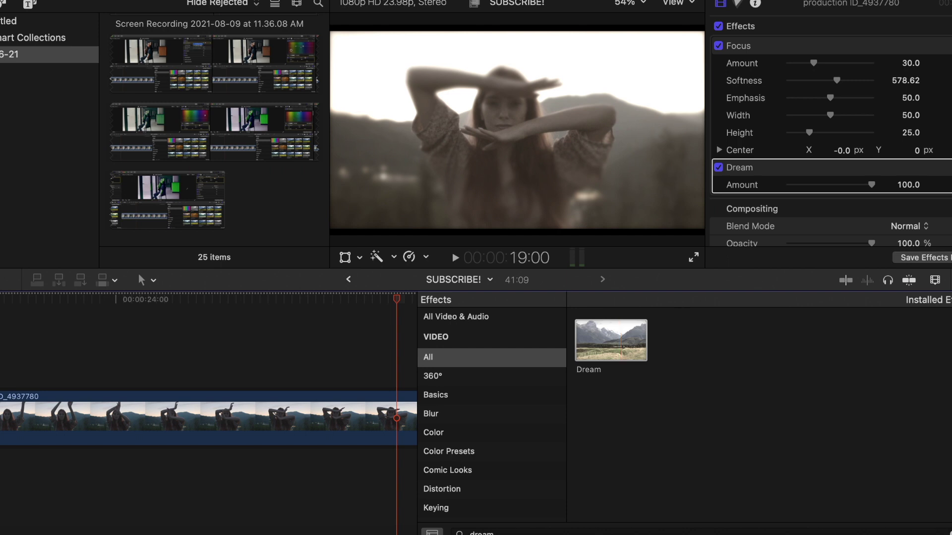
- Hide the effects browser and set the clip's Focus effect to Amount 45.72, Softness 313.06, Emphasis 76.56, Width 50.34 and Height 33.64
key("super+5")
left_click(452, 424)
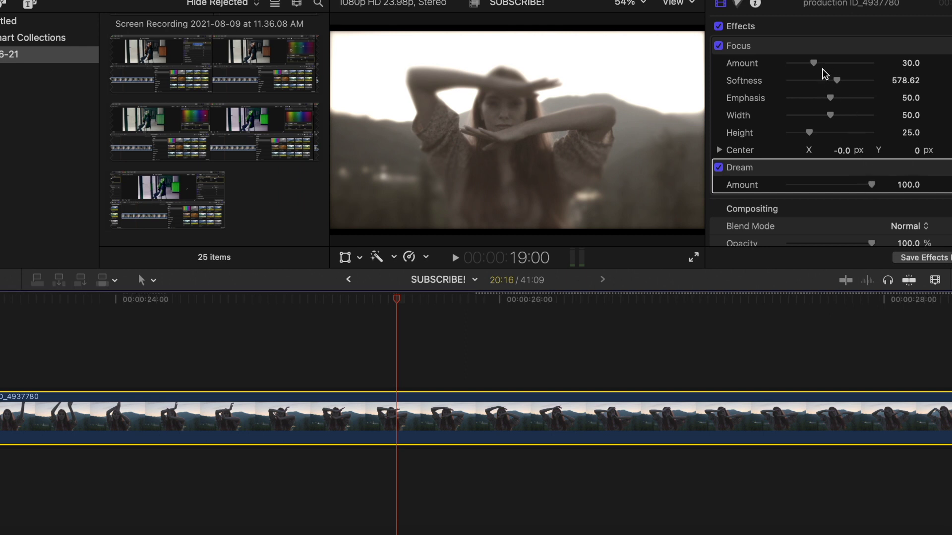
left_click_drag(815, 65, 816, 133)
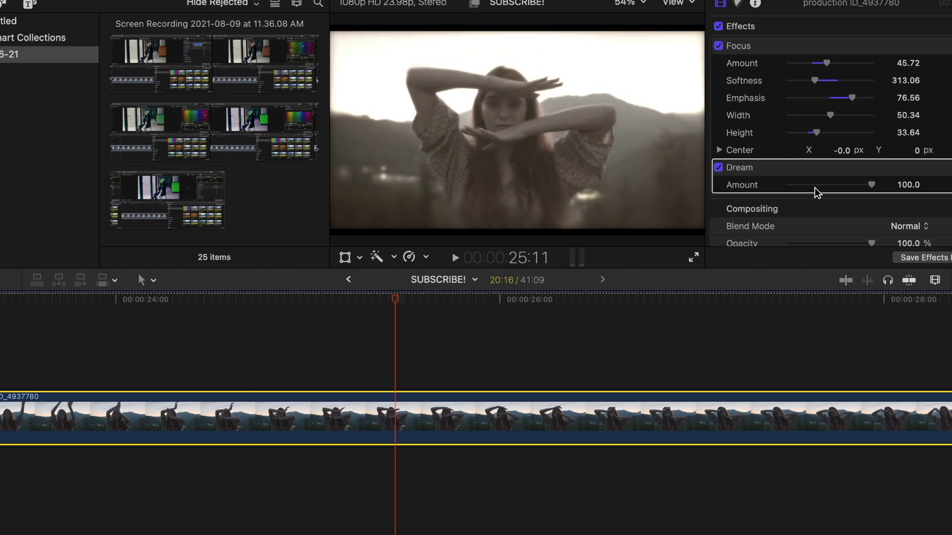
scroll(838, 157, "down", 3)
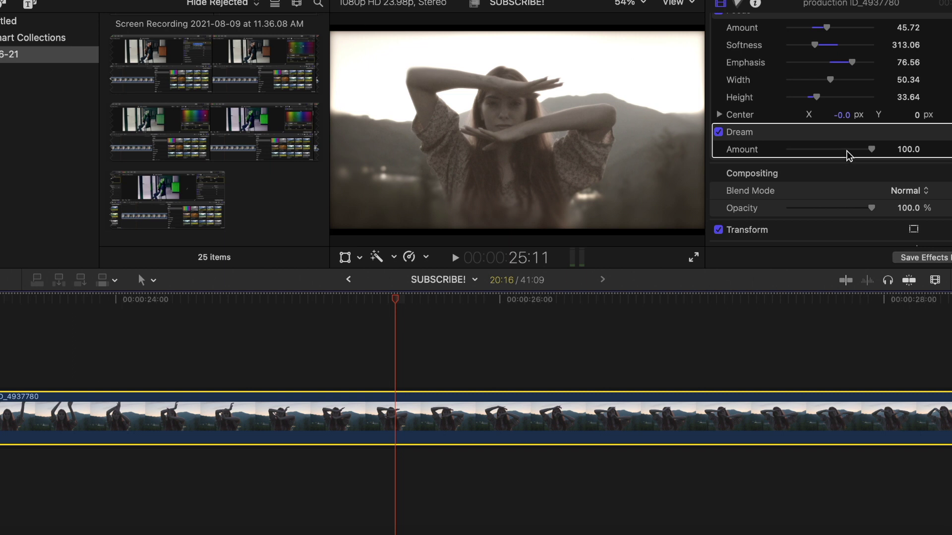
- Set the clip's Dream effect Amount to 85.34 and tint its highlights blue-violet with a Color Board color correction
mouse_move(868, 151)
left_mouse_down()
mouse_move(787, 158)
mouse_move(861, 164)
left_mouse_up()
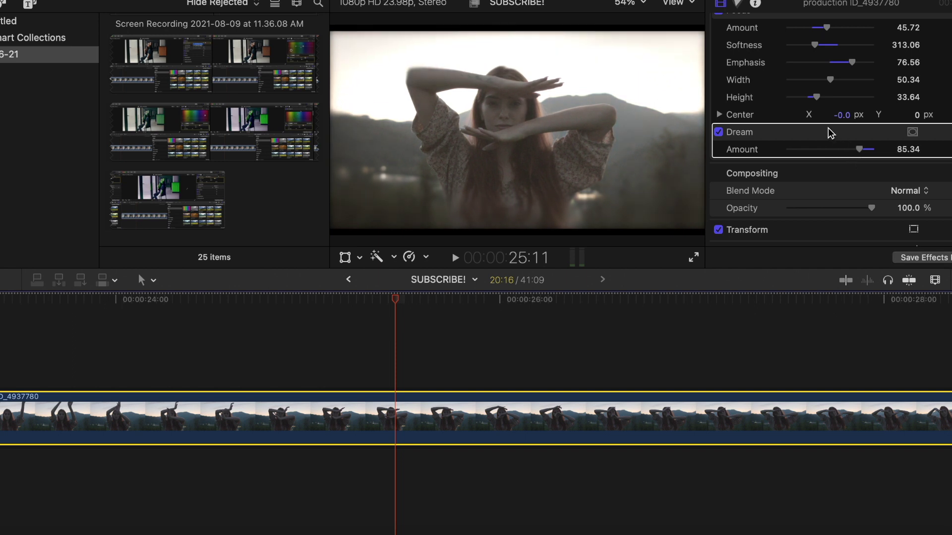
scroll(831, 133, "up", 3)
left_click(738, 3)
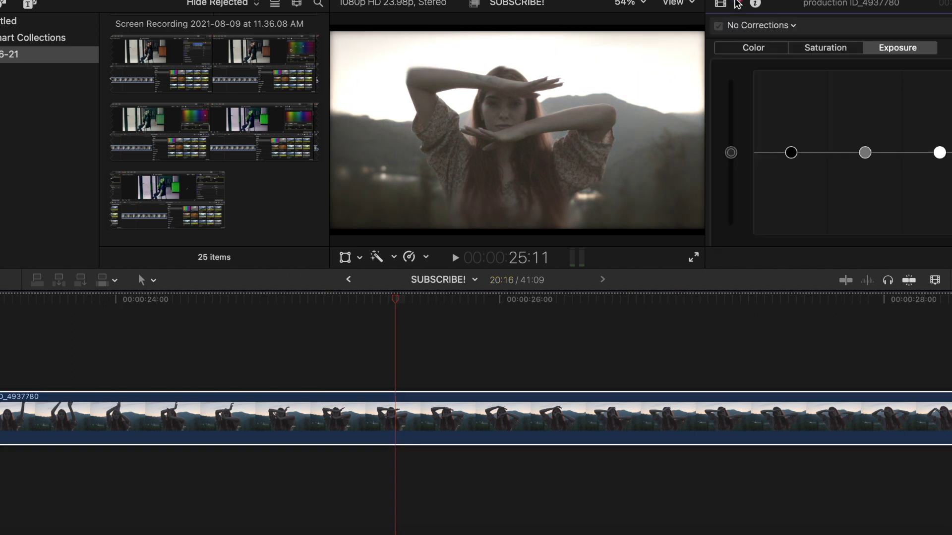
left_click(754, 47)
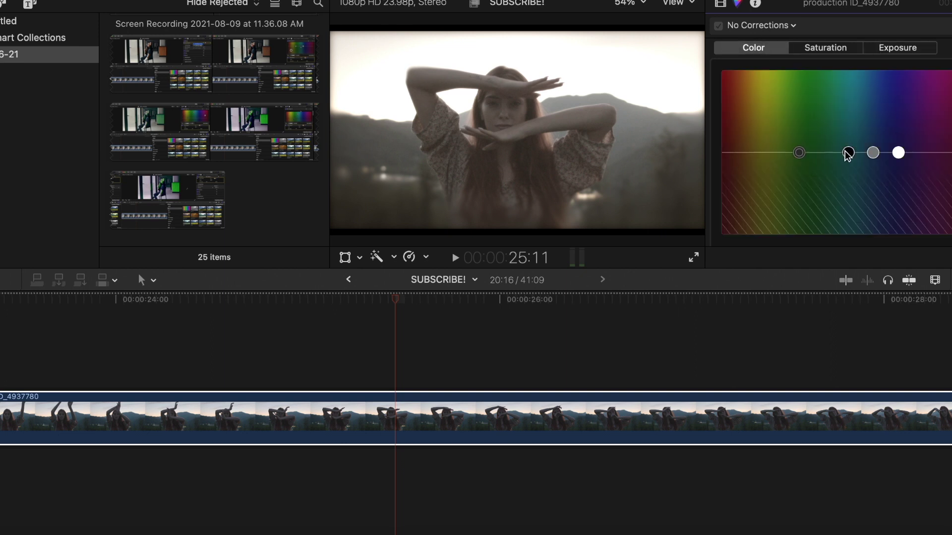
left_click_drag(897, 153, 890, 110)
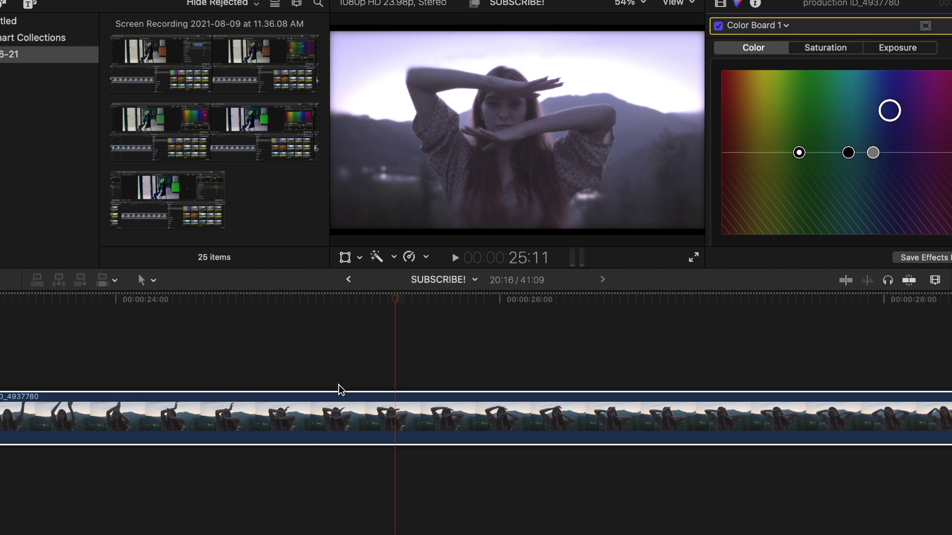
- Deselect the clip, play it back to review the tinted dream blur look, and stop playback
left_click(237, 358)
key("space")
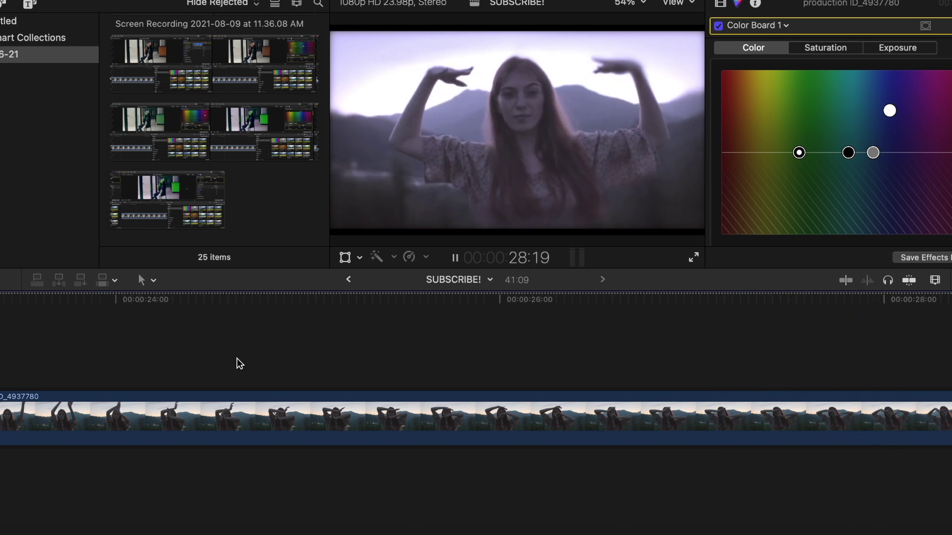
key("space")
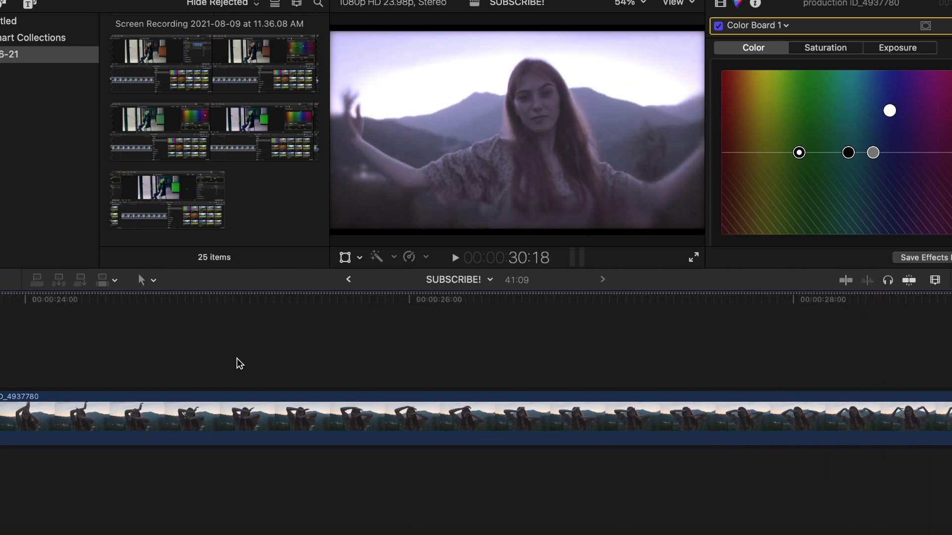